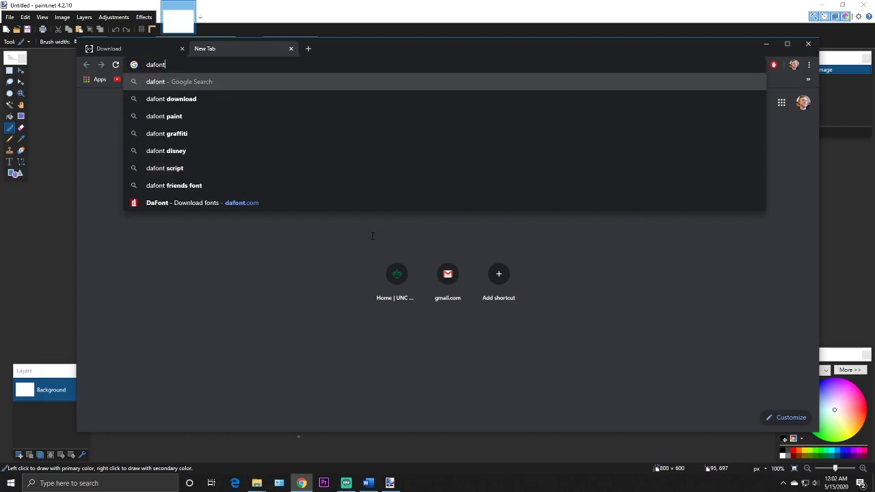
Search the web for dafont, open dafont.com and show the Fancy > Cartoon fonts.
key("Return")
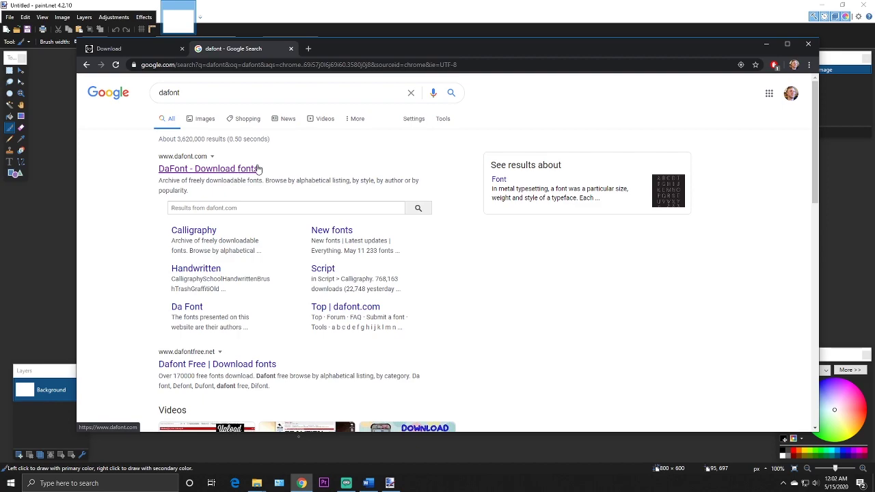
left_click(205, 171)
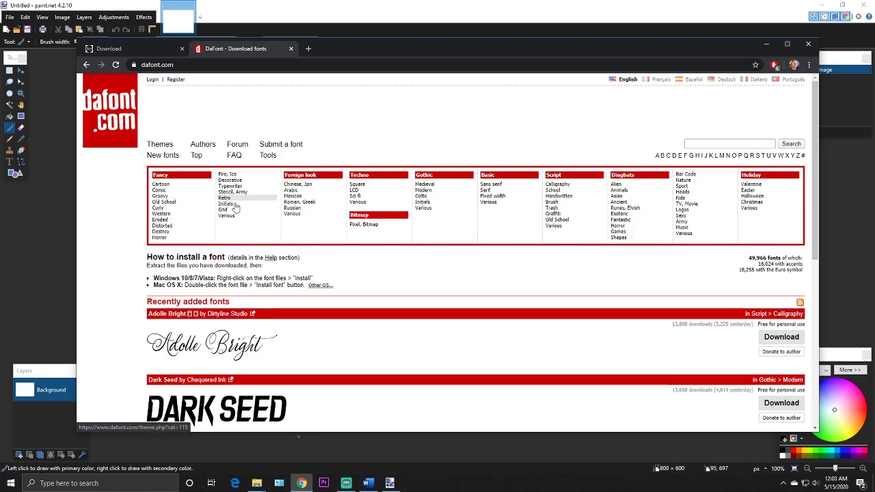
left_click(161, 185)
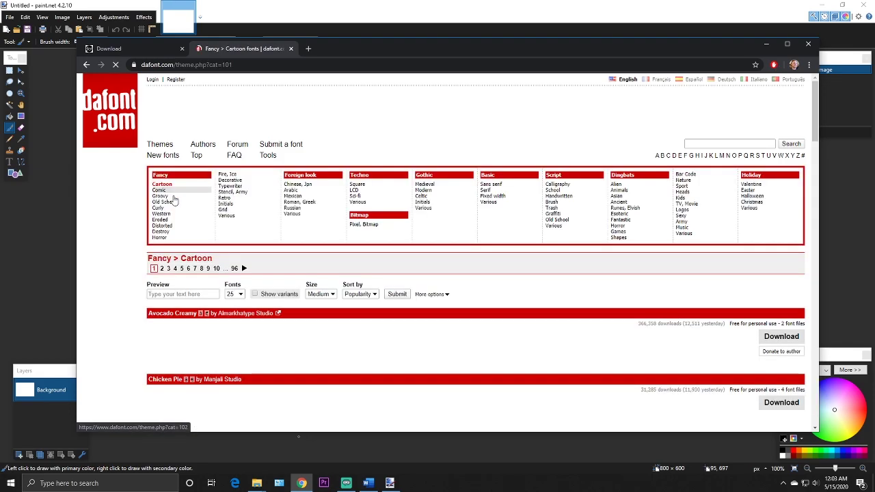
Download the Magic Dreams font and save magic_dreams.zip to the Desktop.
scroll(136, 264, "down", 10)
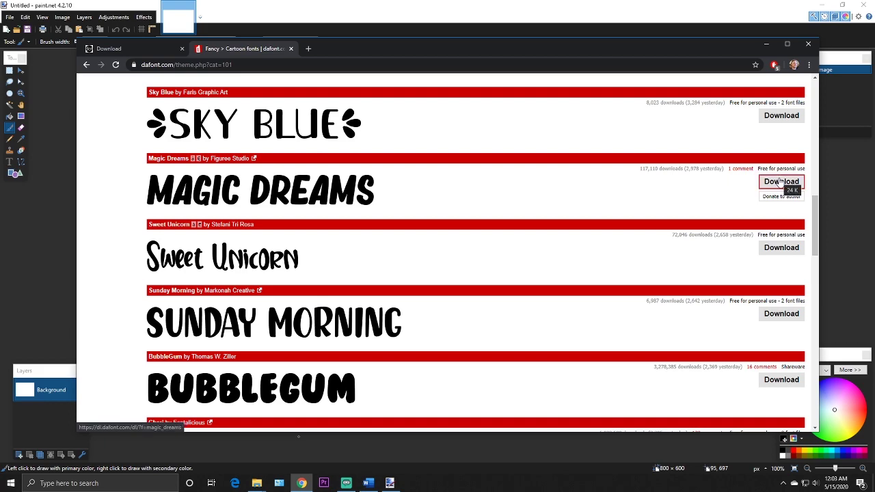
left_click(780, 184)
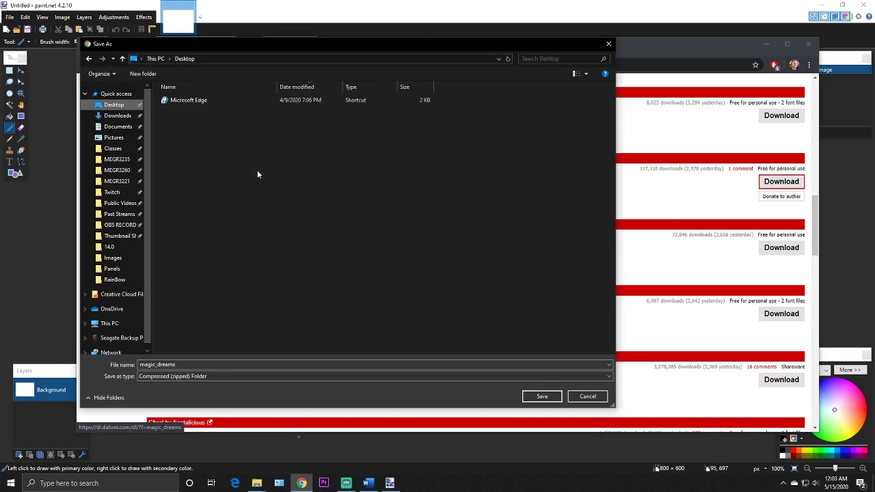
left_click(529, 394)
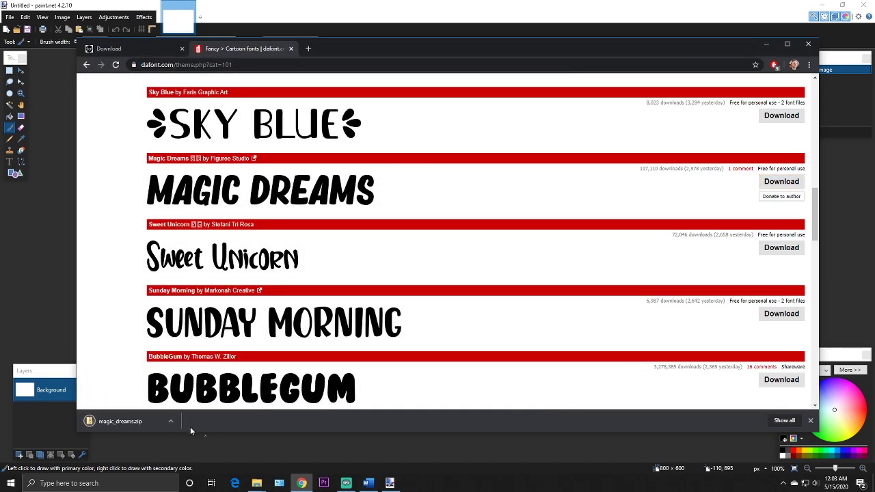
Show the downloaded magic_dreams archive in its folder and extract it to Desktop\magic_dreams.
left_click(170, 421)
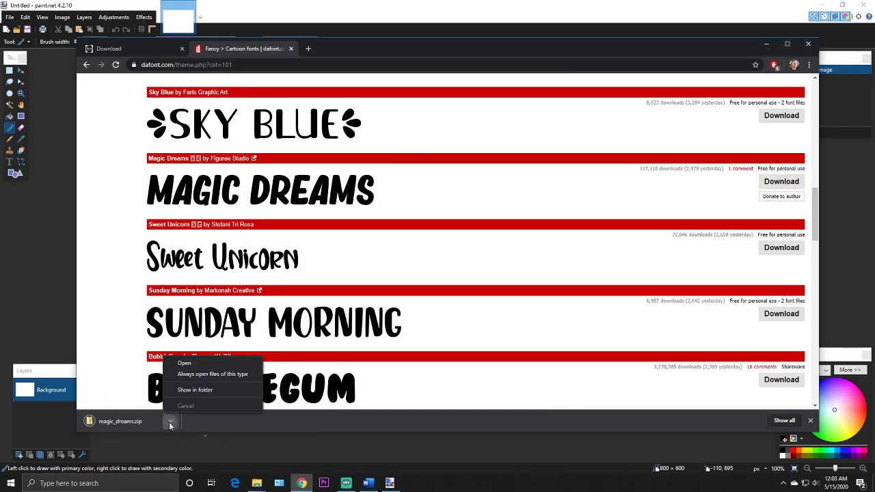
left_click(196, 390)
right_click(353, 228)
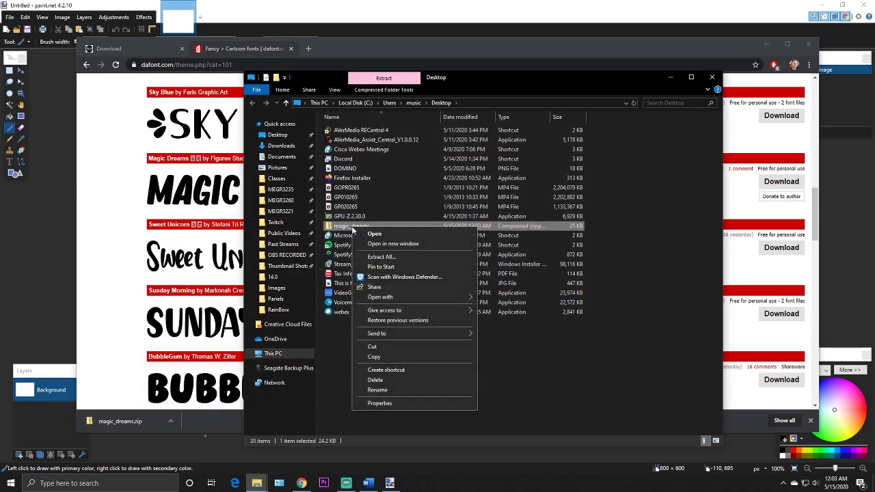
left_click(385, 259)
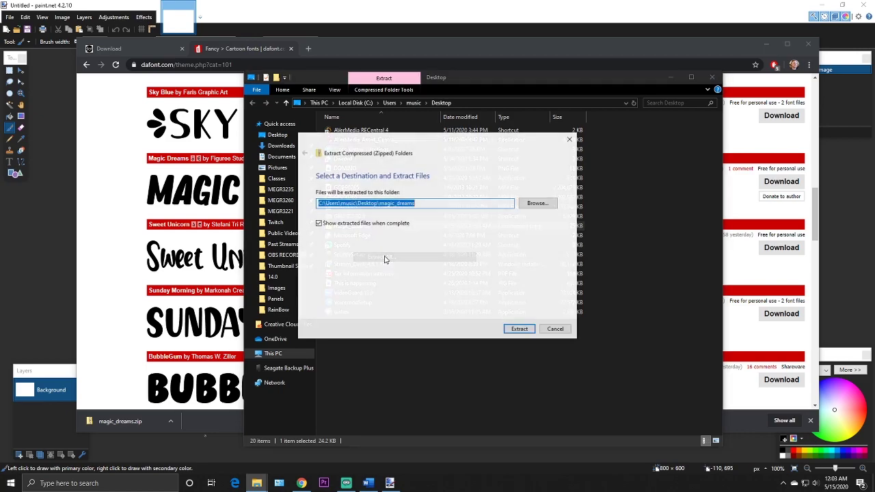
left_click(525, 329)
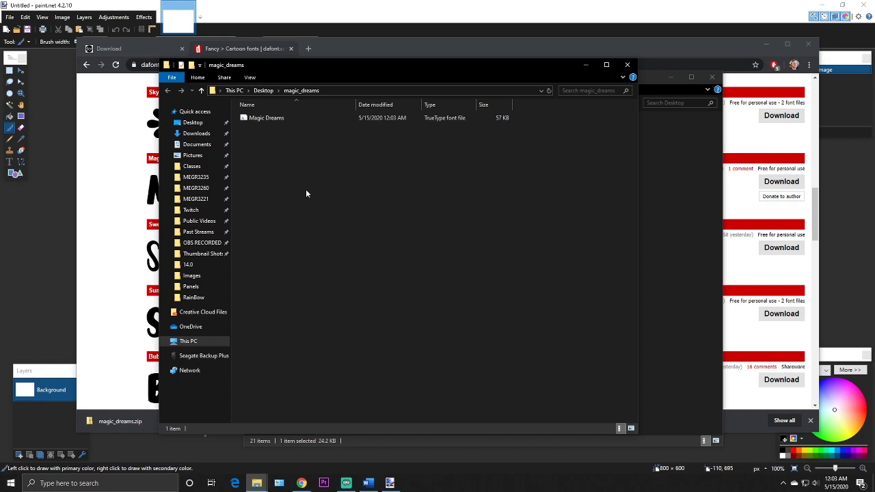
Open the Windows Fonts folder from Control Panel's Appearance and Personalization settings, keeping the extracted font file visible beside it.
left_click(280, 484)
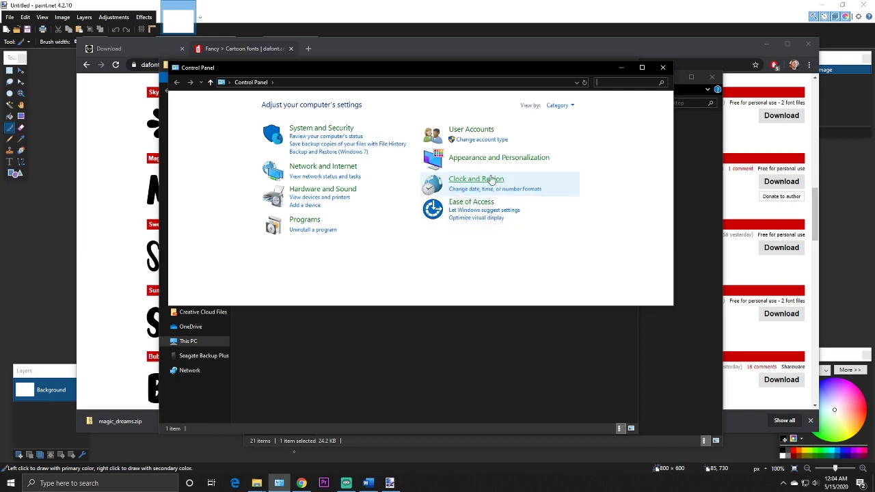
left_click(478, 159)
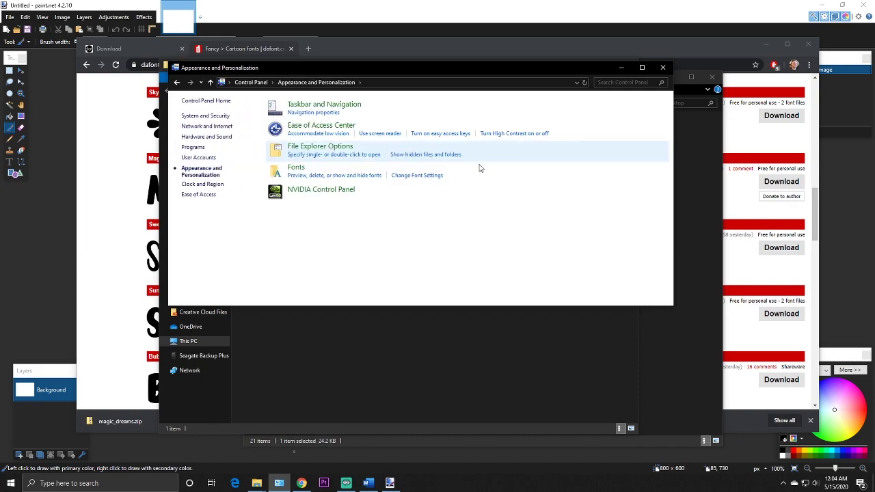
left_click(296, 171)
left_click_drag(427, 74, 517, 142)
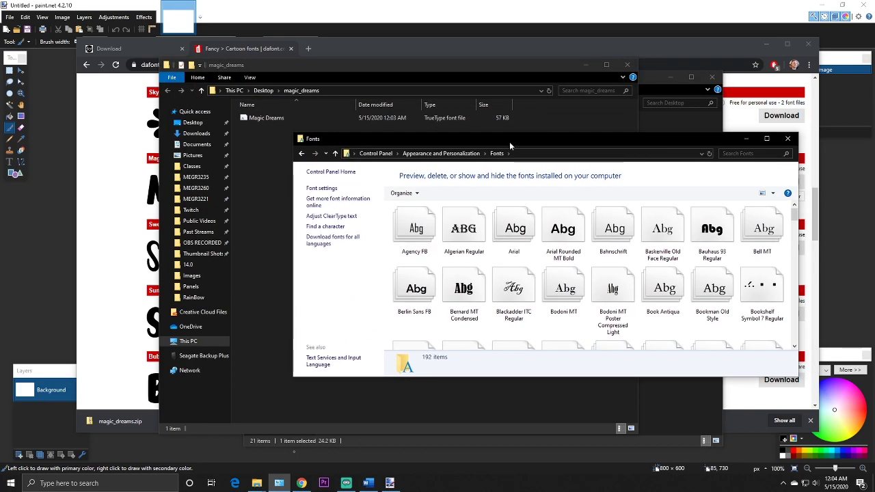
Try to install the extracted Magic Dreams font into the Fonts folder, declining to replace the existing copy, and close the Fonts window.
left_click_drag(258, 121, 478, 271)
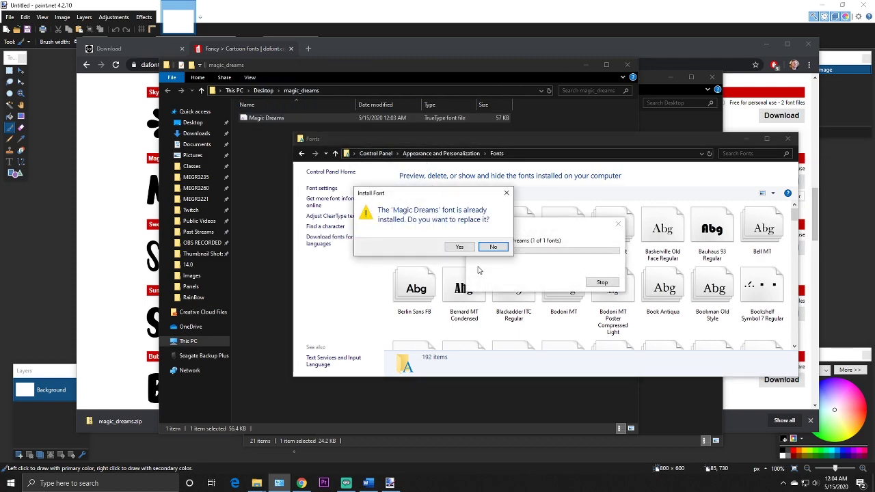
left_click(492, 247)
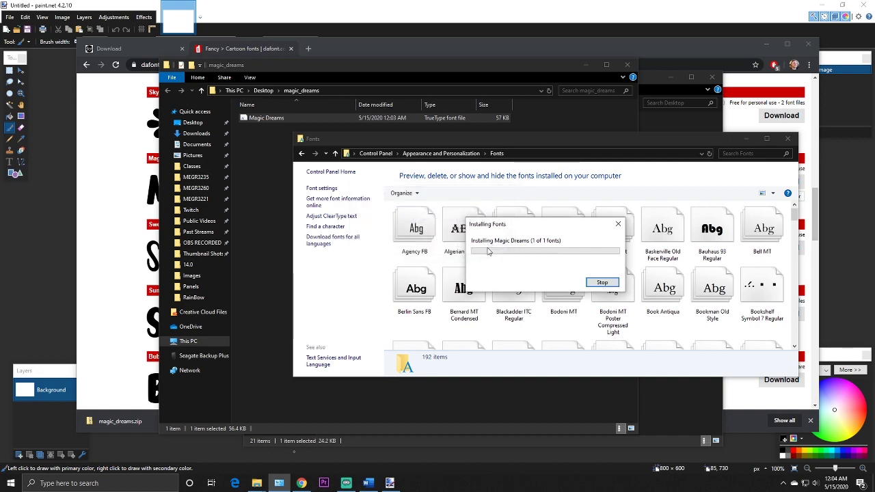
left_click(603, 284)
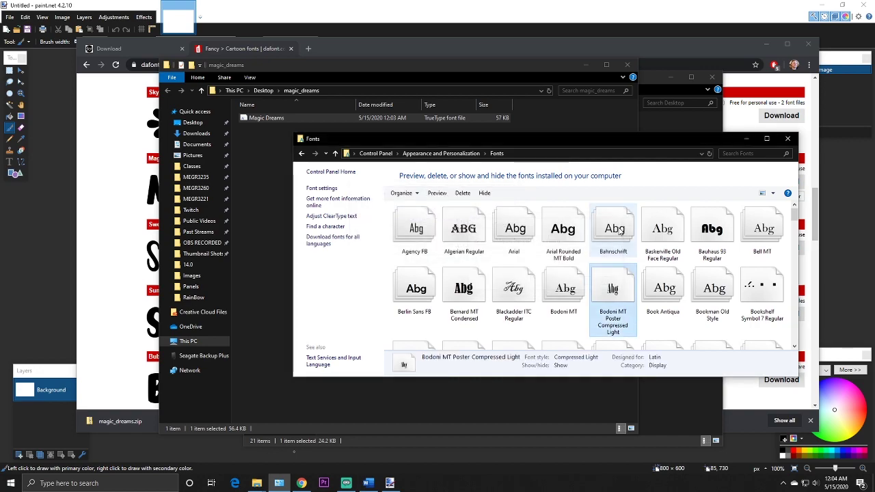
left_click(787, 140)
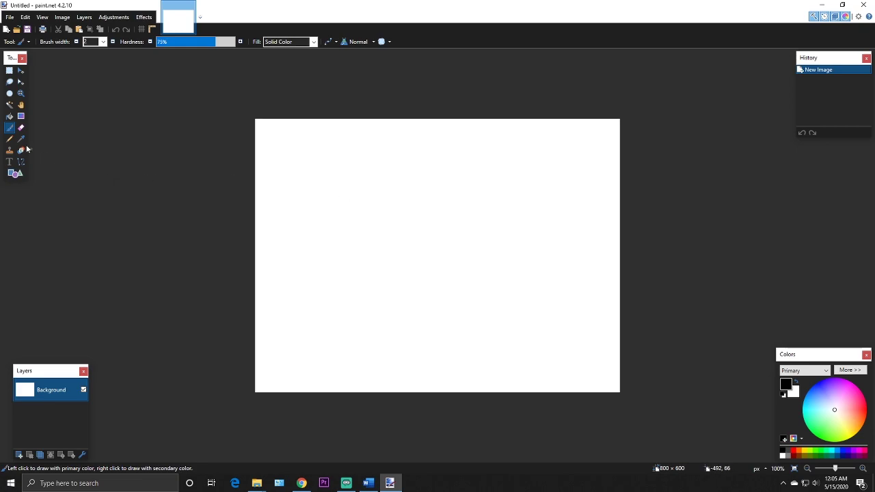
Select the white canvas background with the Magic Wand and erase it to transparency.
left_click(10, 106)
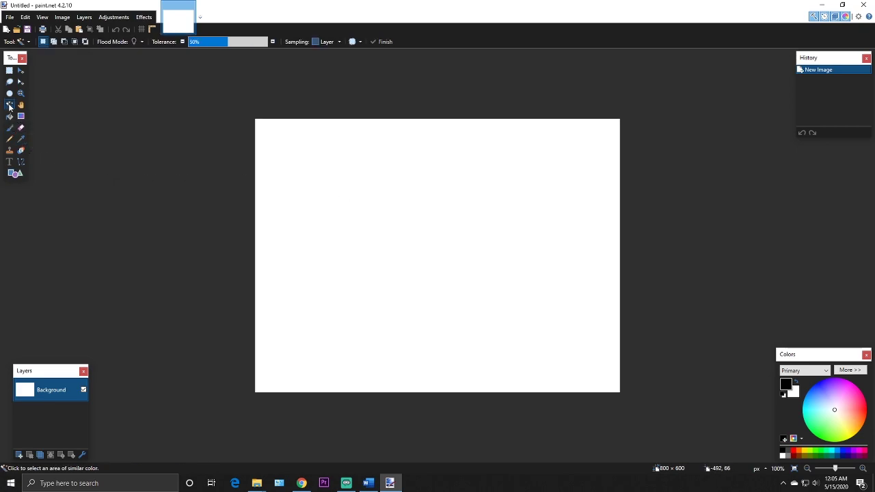
left_click(382, 238)
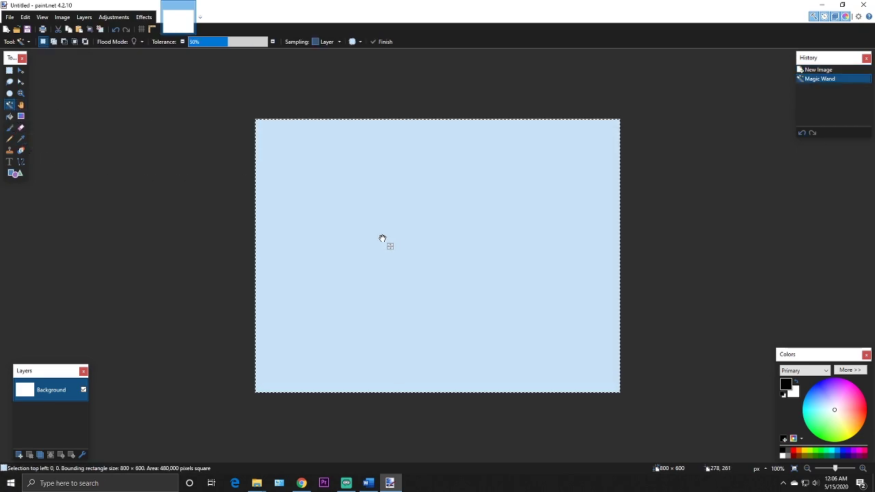
key("Delete")
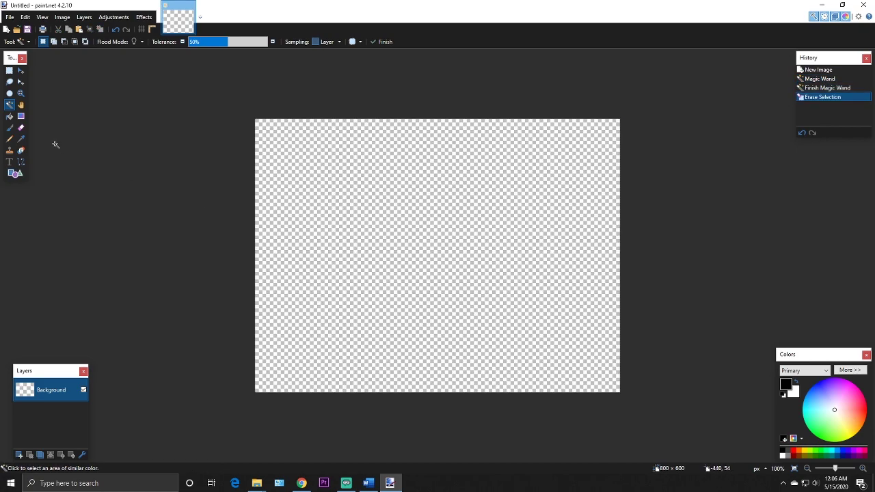
Add the text "YOUR TEXT" in the upper left of the canvas using the Magic Dreams font at size 84.
left_click(10, 162)
left_click(280, 190)
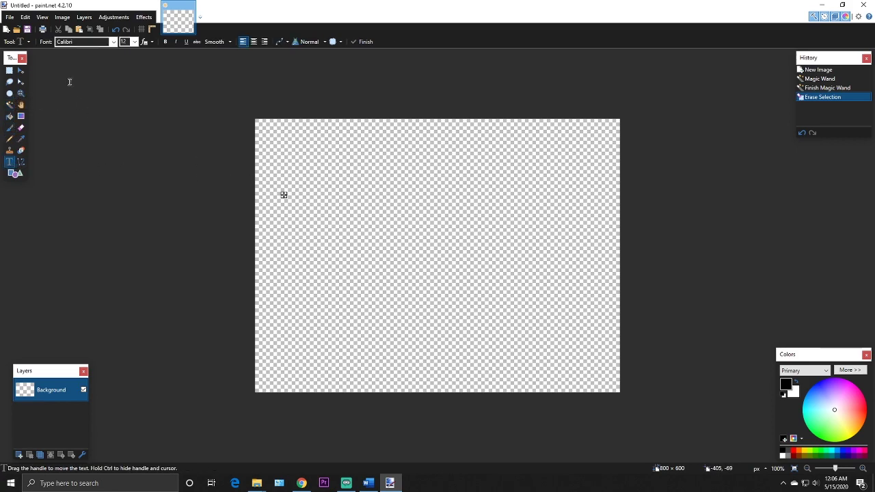
left_click(113, 42)
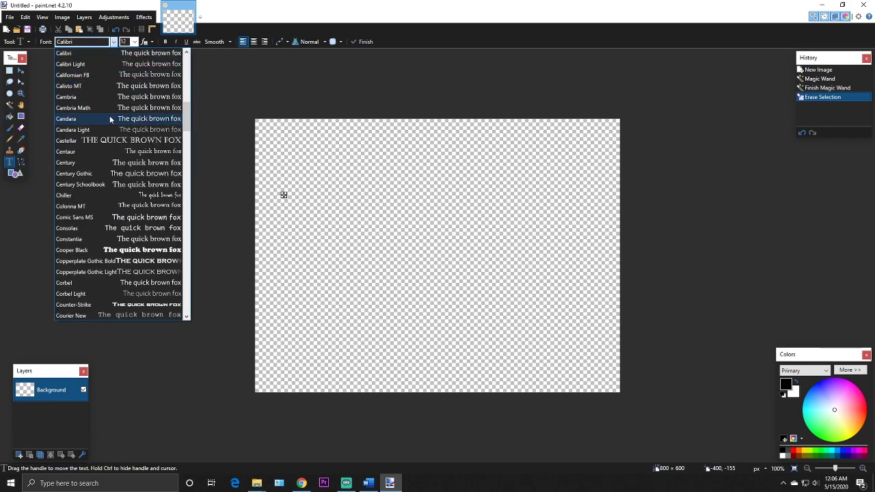
scroll(111, 128, "down", 15)
scroll(111, 128, "down", 10)
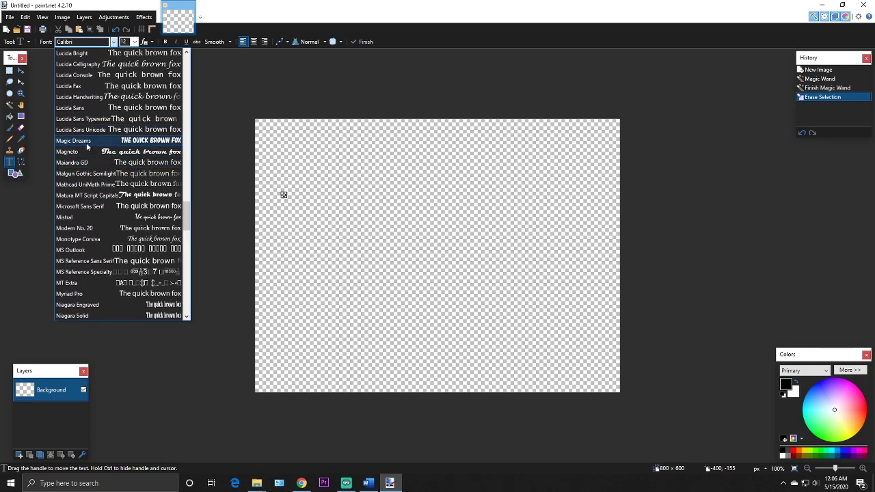
left_click(86, 142)
left_click(134, 42)
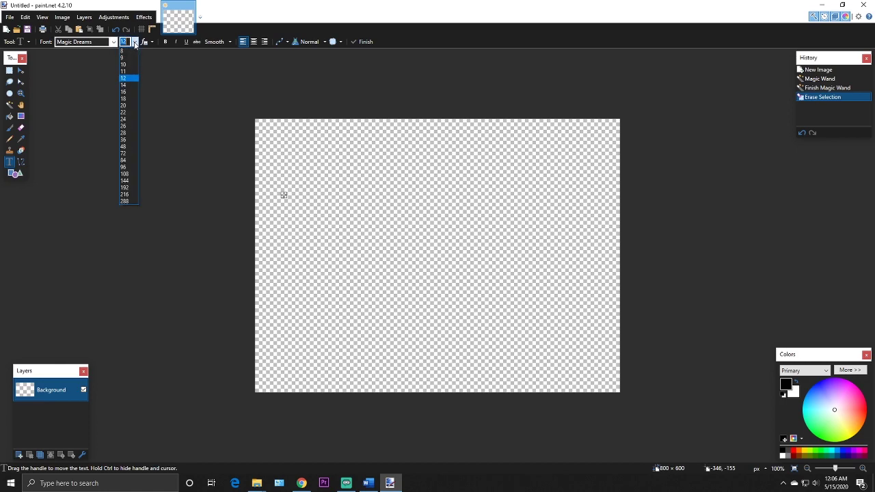
left_click(124, 161)
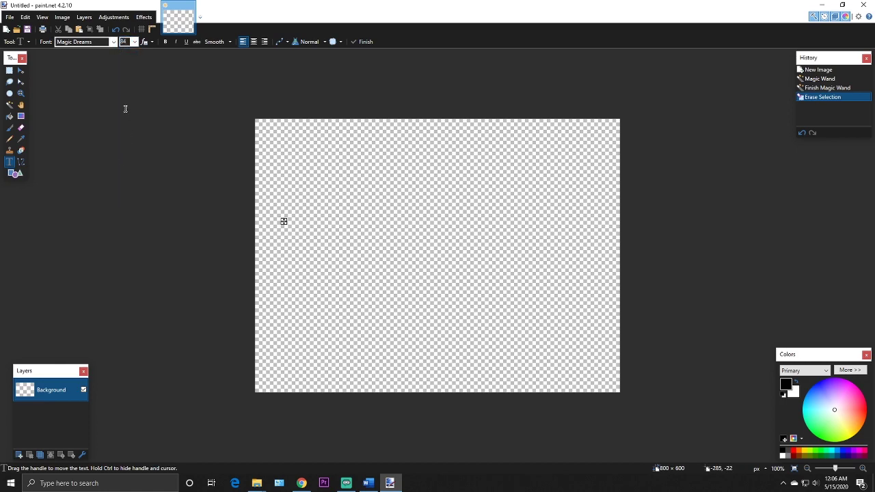
type("YOUR")
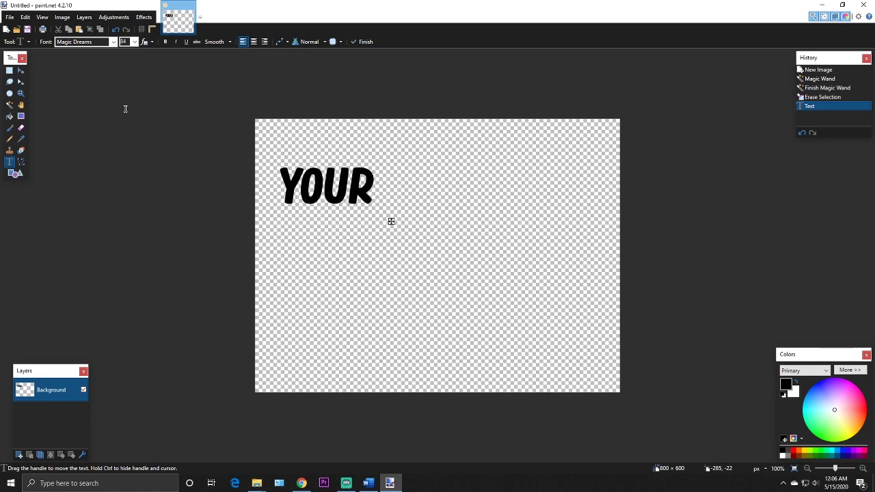
type(" TEXT")
left_click(21, 71)
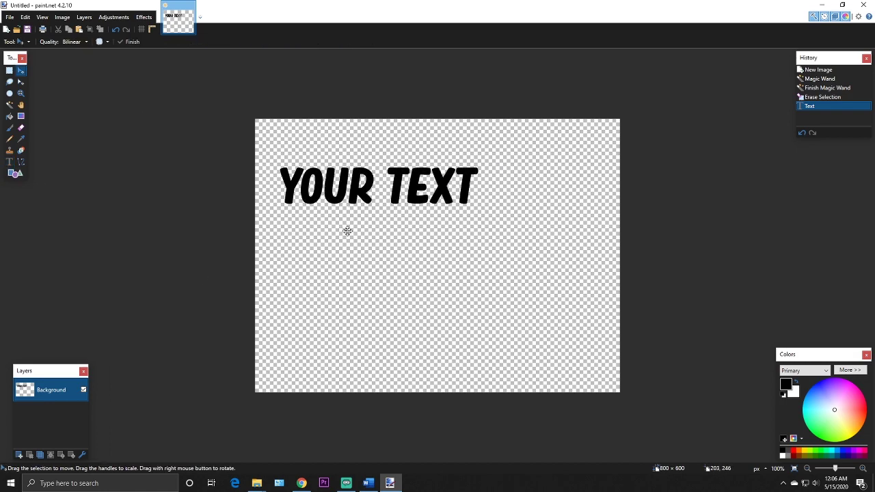
Select the lettering with the Magic Wand and set the primary color to blue-violet and the secondary color to magenta.
left_click(9, 106)
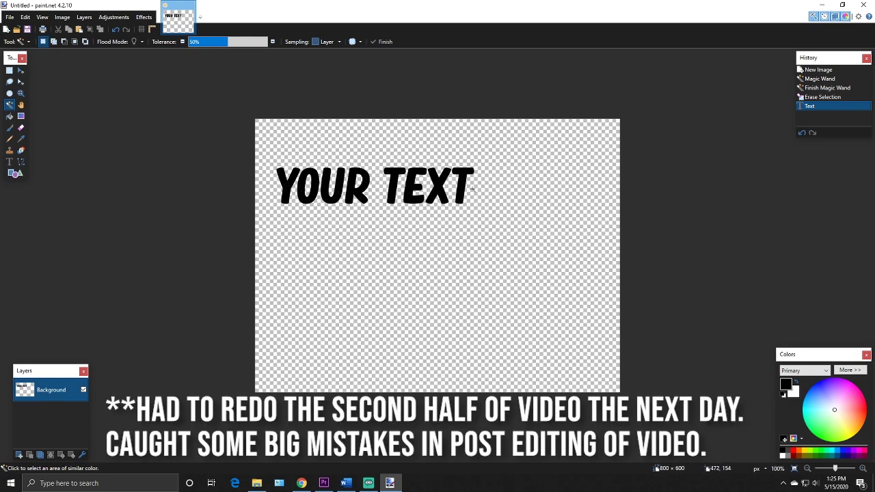
left_click(287, 187)
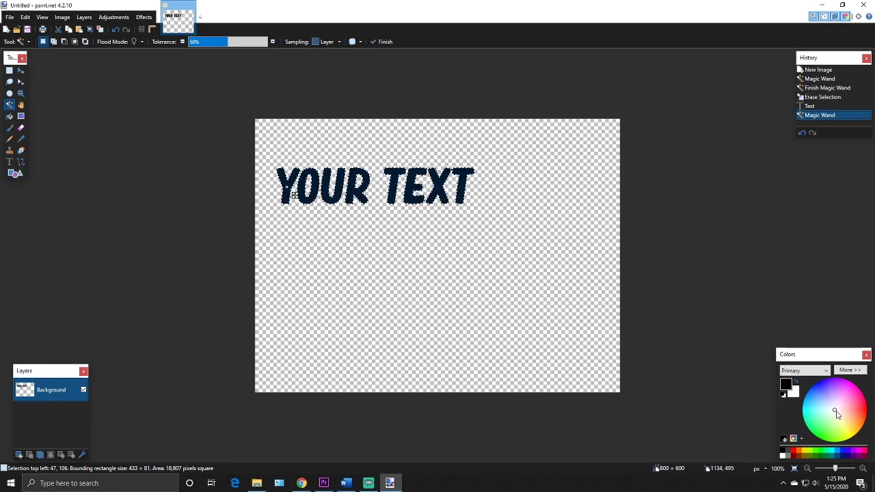
left_click_drag(835, 413, 833, 383)
left_click(795, 394)
left_click_drag(836, 412, 855, 388)
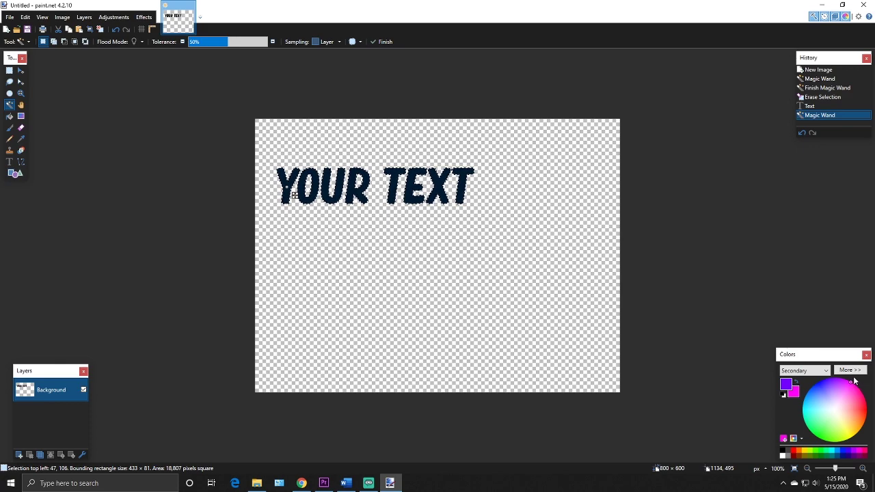
Fill the selected lettering with a vertical linear gradient from violet at the bottom to magenta at the top, and deselect it.
left_click(21, 116)
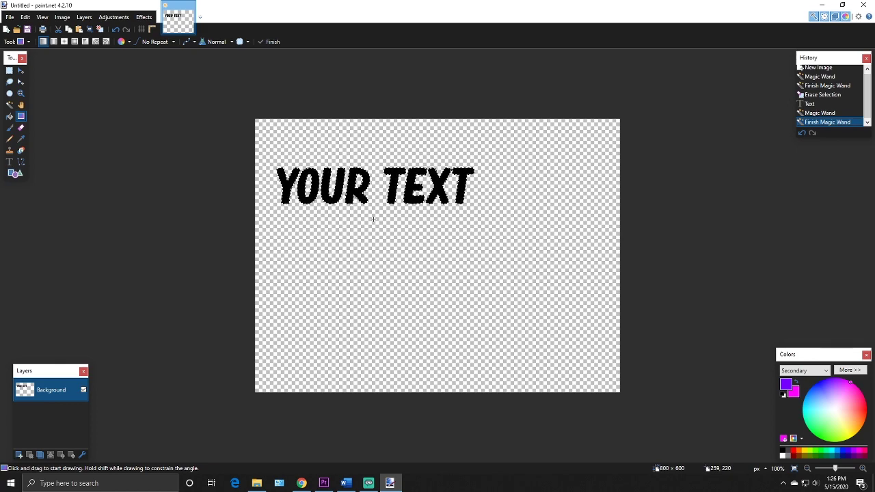
left_click_drag(373, 218, 373, 135)
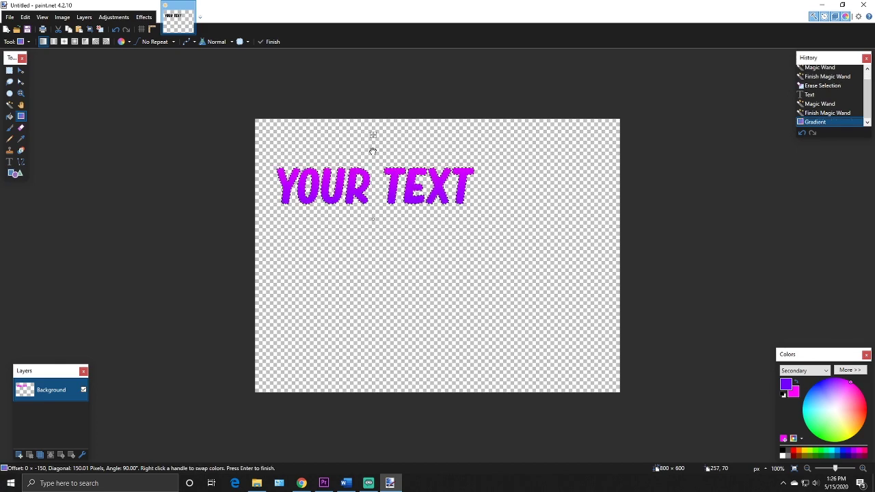
left_click(21, 73)
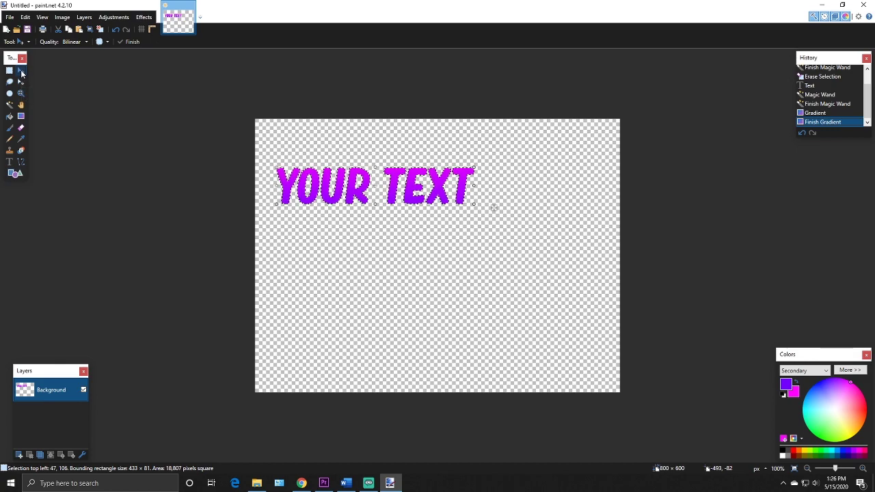
key("ctrl+d")
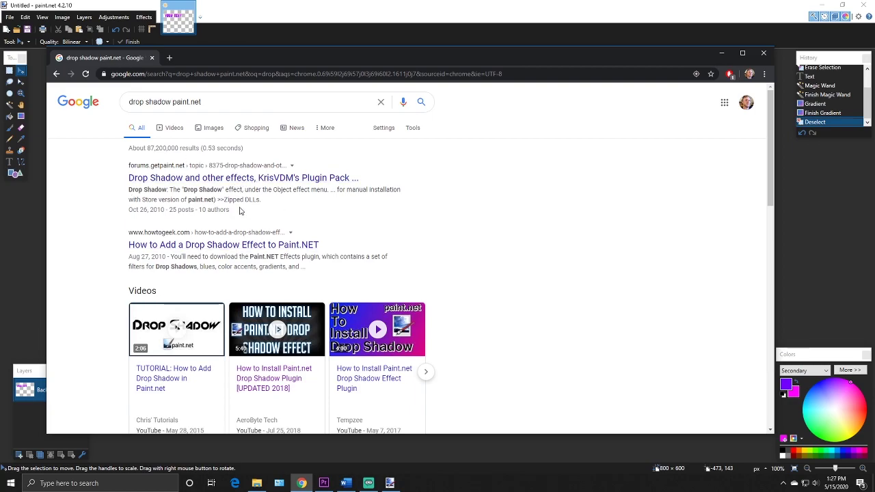
Find the Softpedia result for Drop Shadow 3.8.0.0 among the search results and open its download page.
scroll(244, 200, "down", 8)
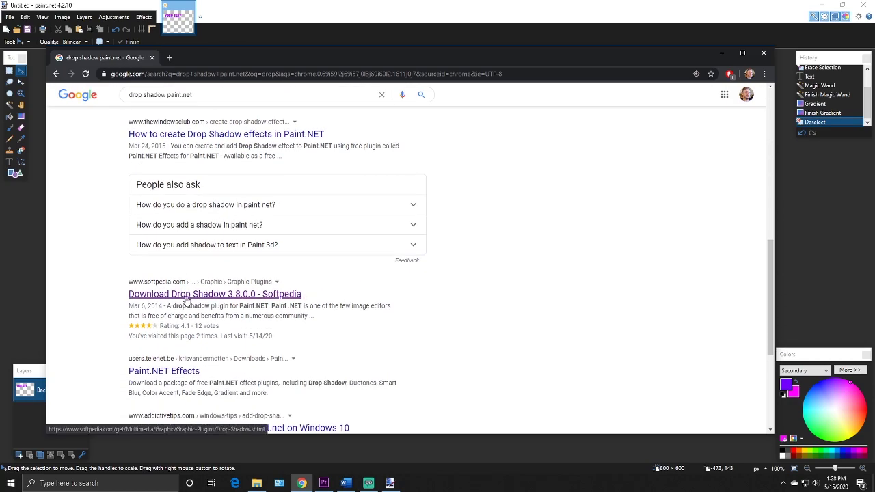
left_click(185, 298)
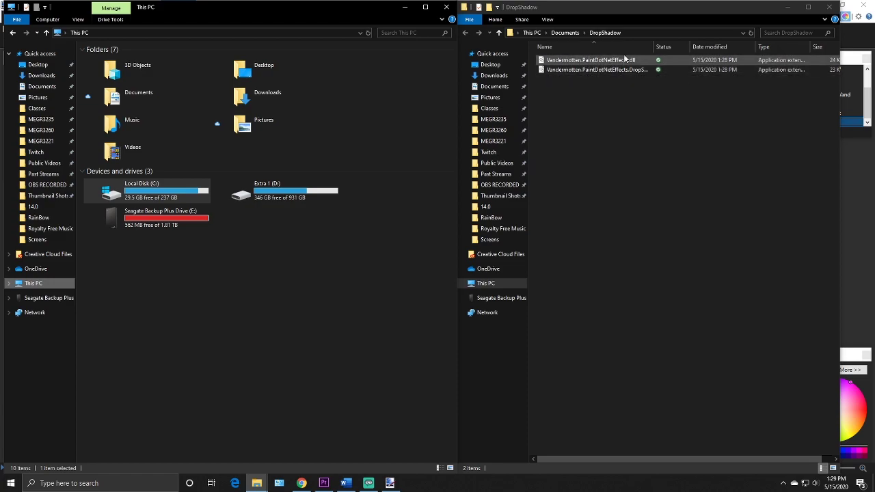
Browse the C: drive to the paint.net Effects folder inside Program Files.
double_click(156, 195)
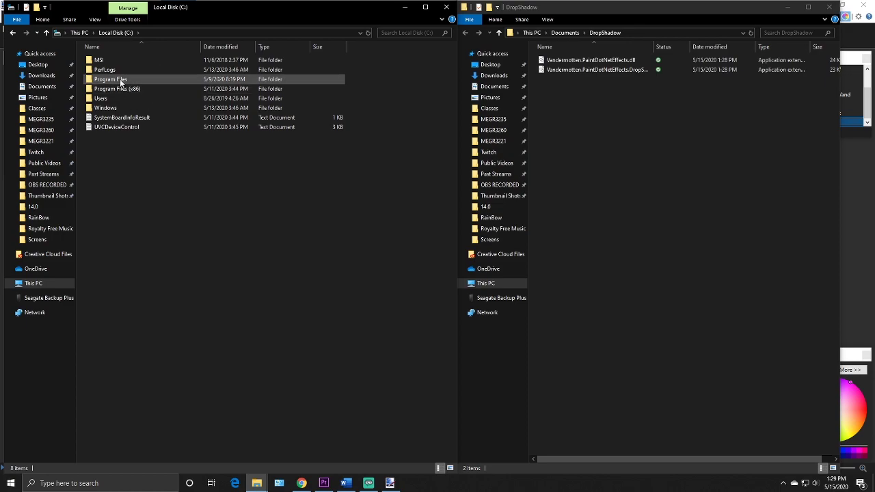
double_click(125, 82)
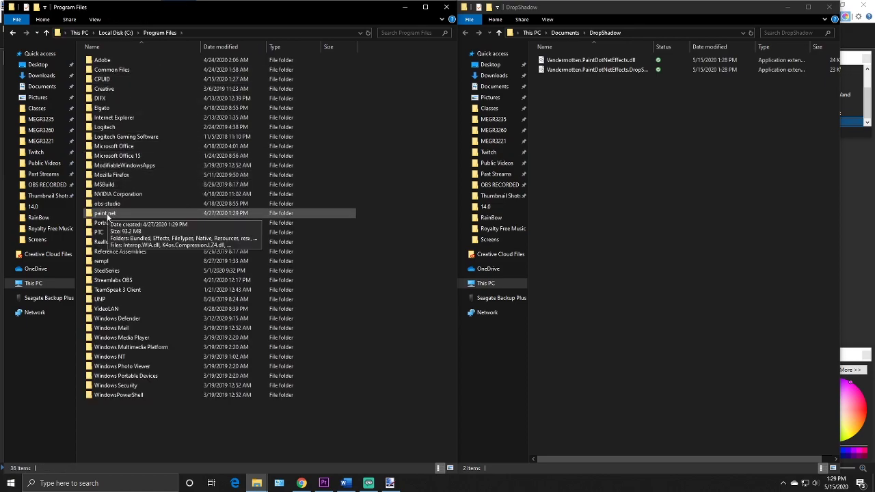
double_click(107, 214)
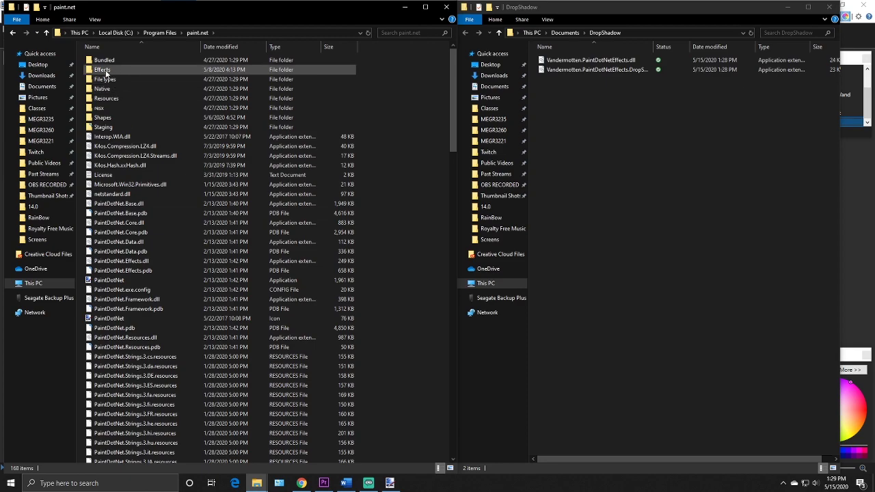
double_click(104, 71)
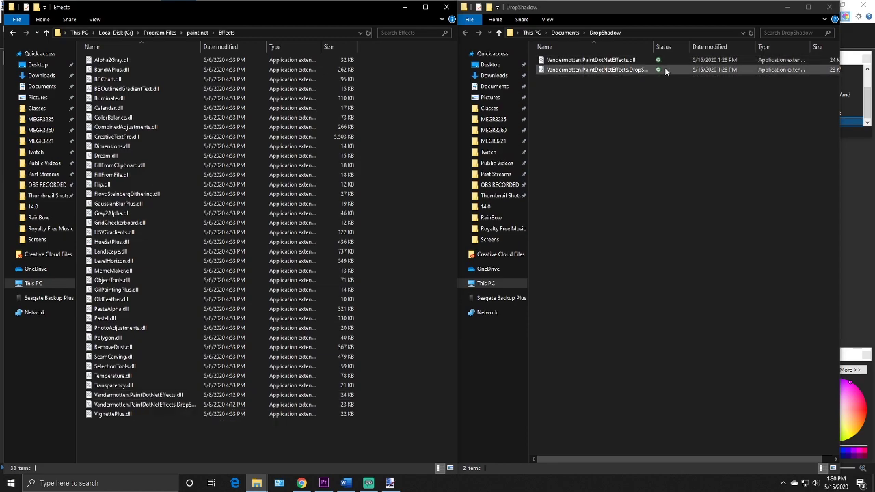
left_click_drag(665, 71, 596, 62)
right_click(582, 70)
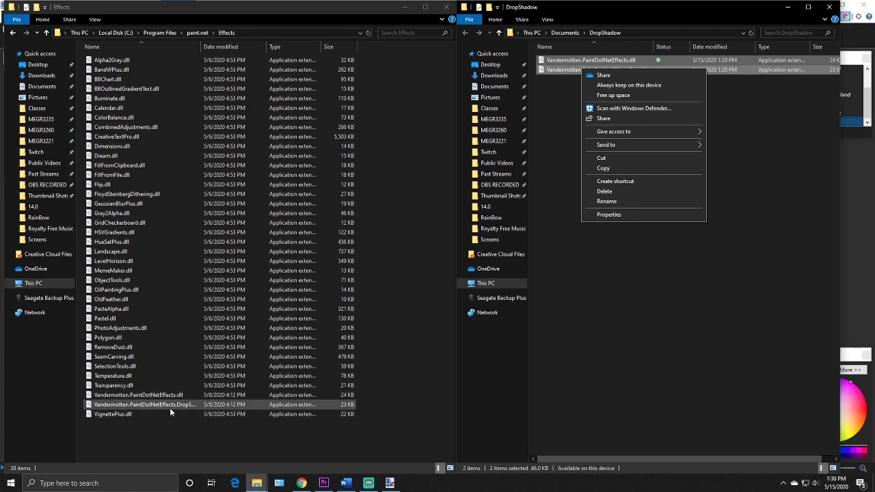
key("Escape")
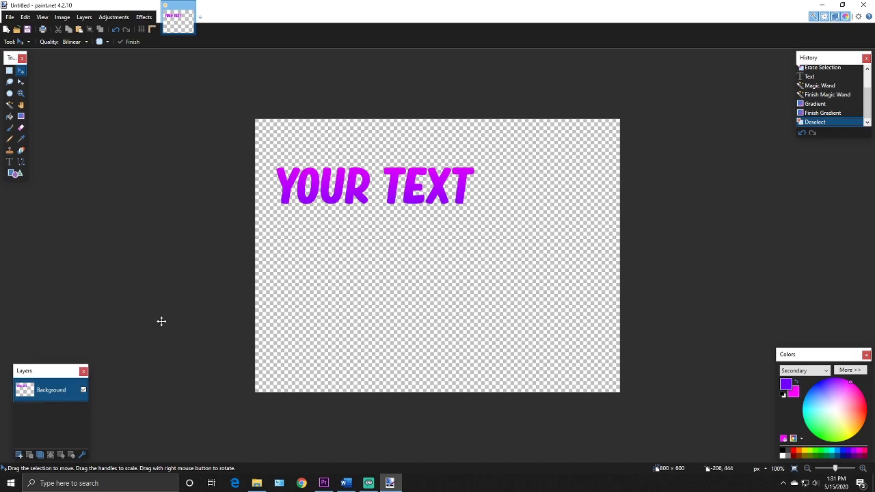
Add a new empty layer above the Background layer that holds the gradient text.
key("F7")
key("F7")
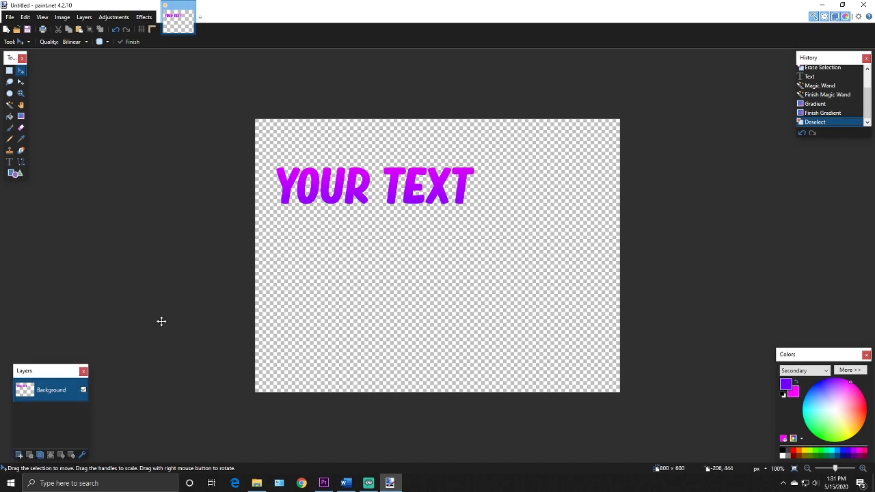
left_click(18, 455)
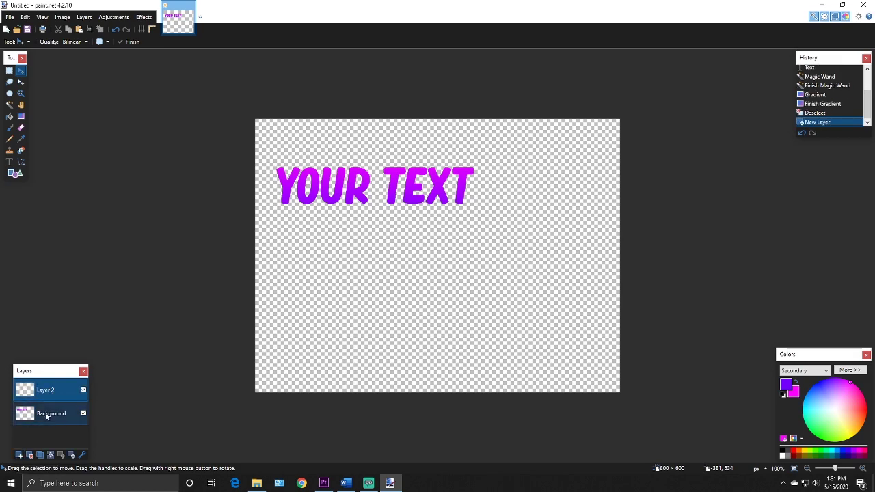
Switch the visibility of Layer 2 and the Background layer off and on to see what each one holds.
left_click(84, 392)
left_click(84, 391)
left_click(83, 414)
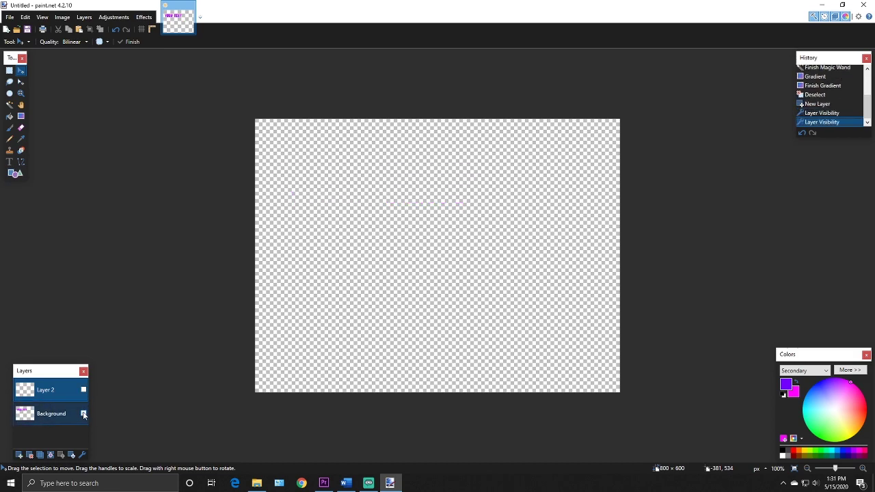
left_click(84, 414)
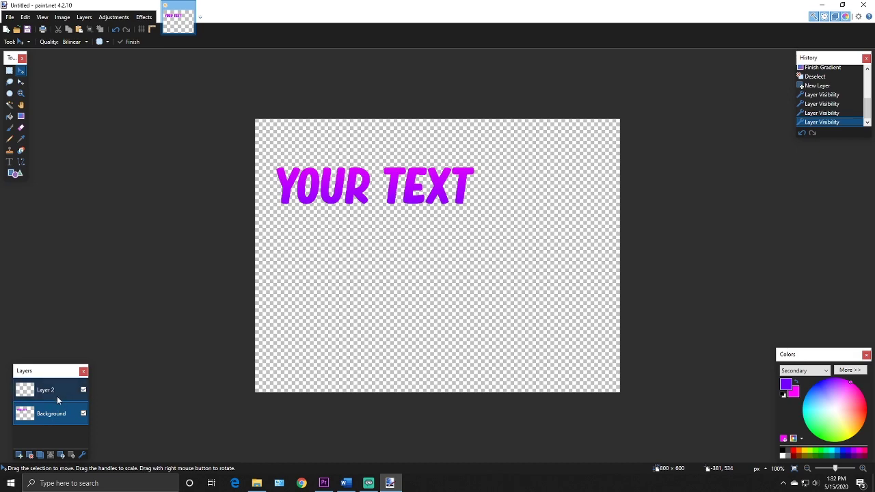
Select the transparent area around the lettering on the Background layer with the Magic Wand, and make Layer 2 active.
left_click(10, 106)
left_click(315, 283)
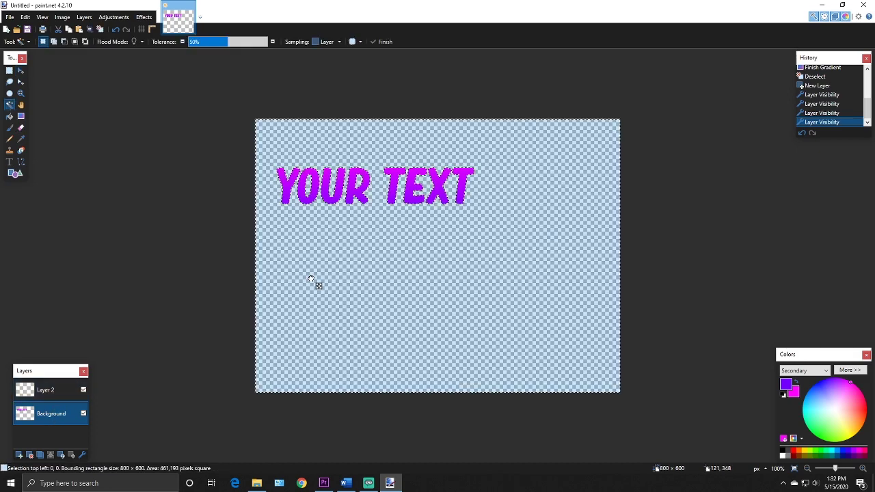
left_click(51, 392)
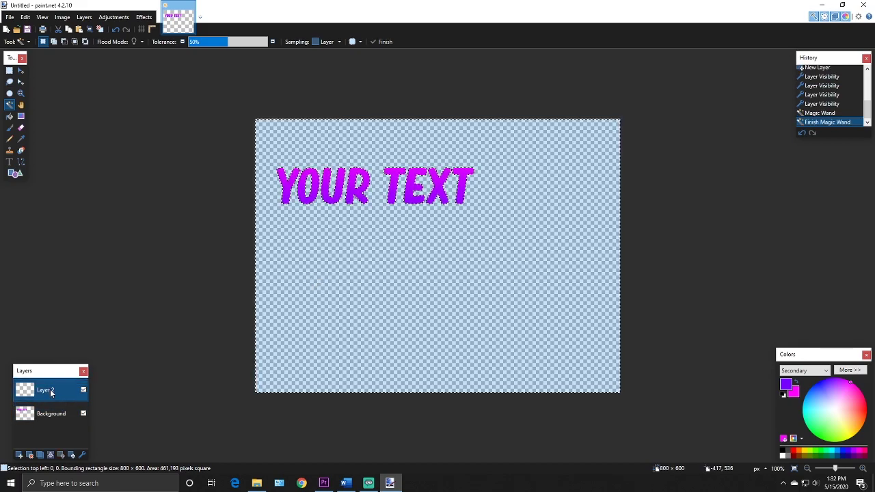
Fill the selected area on Layer 2 with black, including the holes of the O and R, and deselect it.
left_click(9, 119)
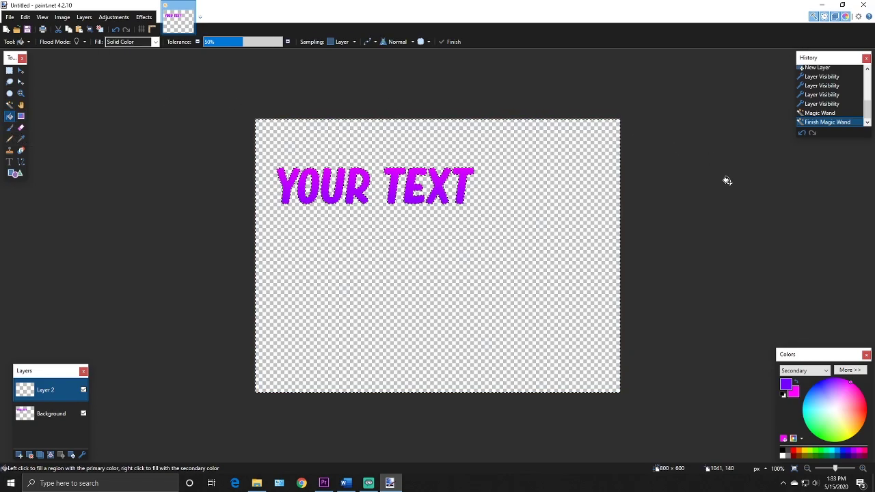
left_click(784, 396)
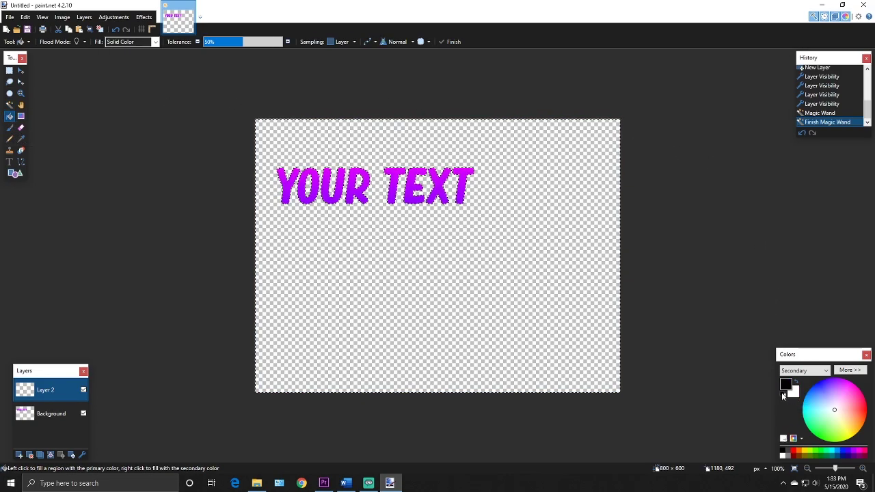
left_click(395, 255)
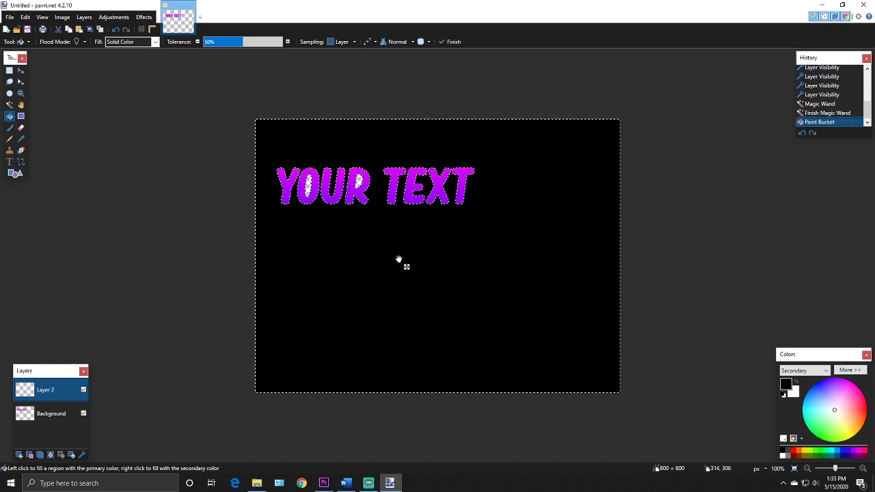
left_click(304, 184)
left_click(358, 179)
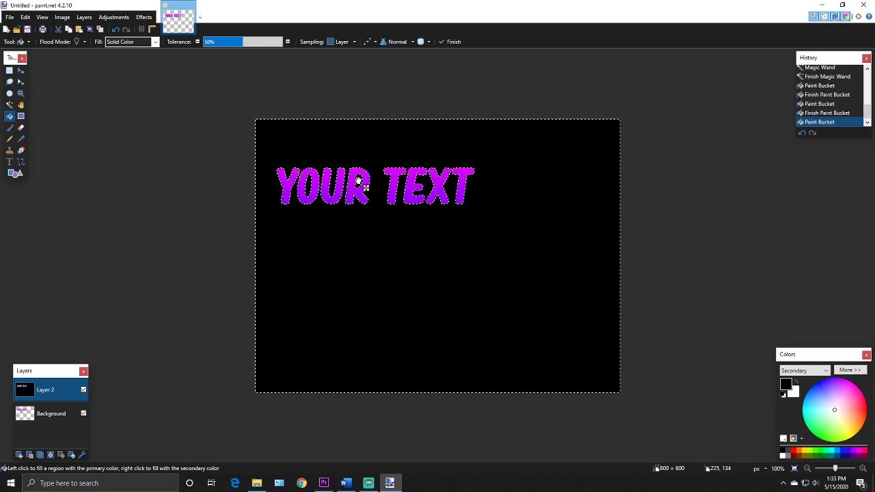
left_click(19, 71)
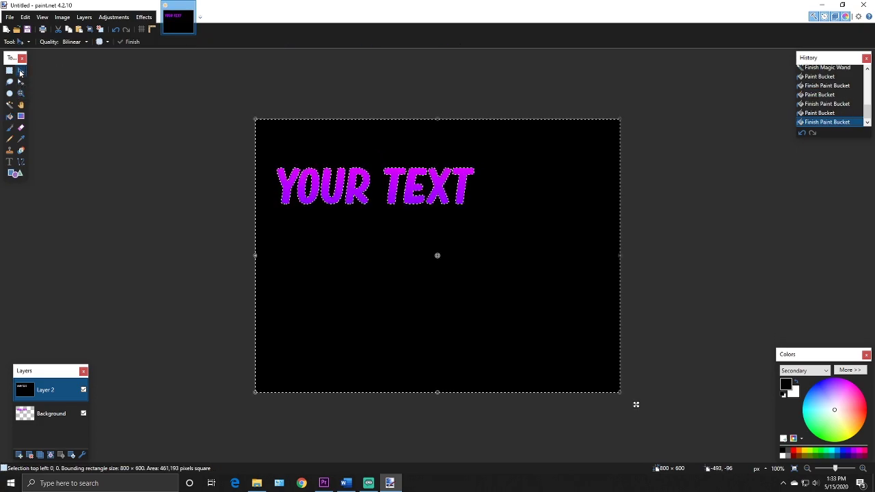
key("ctrl+d")
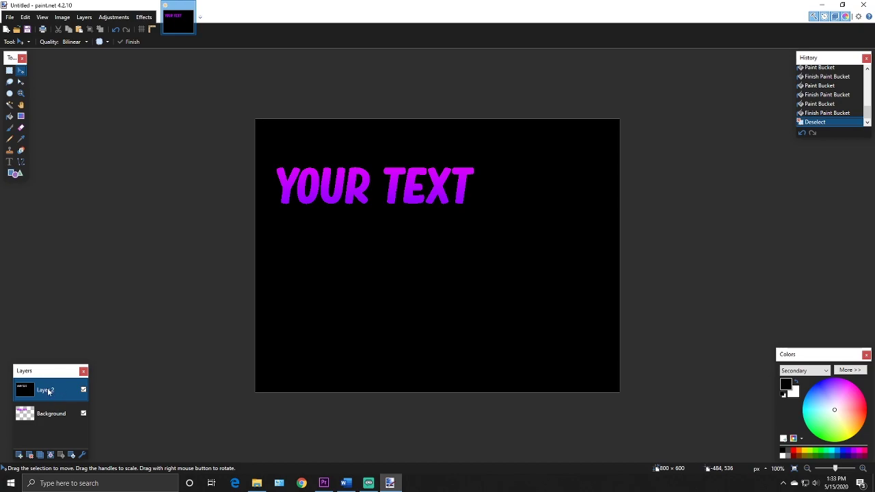
Apply a white Drop Shadow to Layer 2 with widening radius 3, blur radius 6 and reduced shadow opacity.
left_click(143, 18)
mouse_move(162, 87)
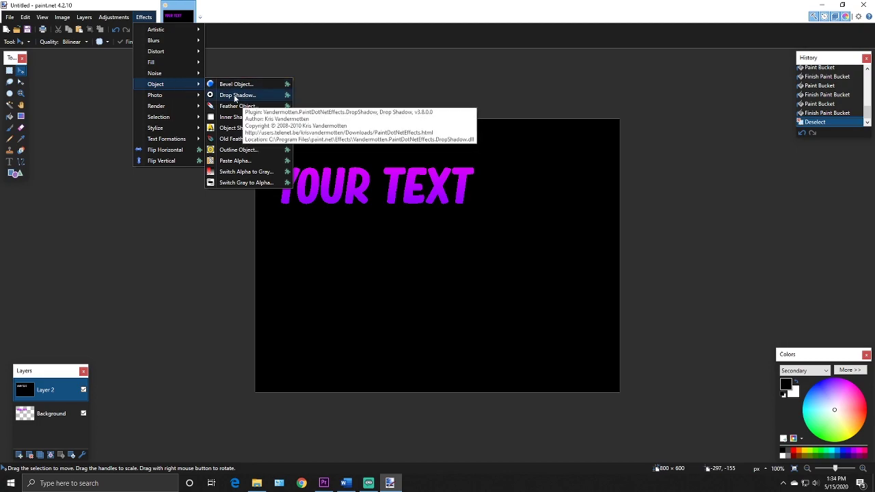
left_click(235, 96)
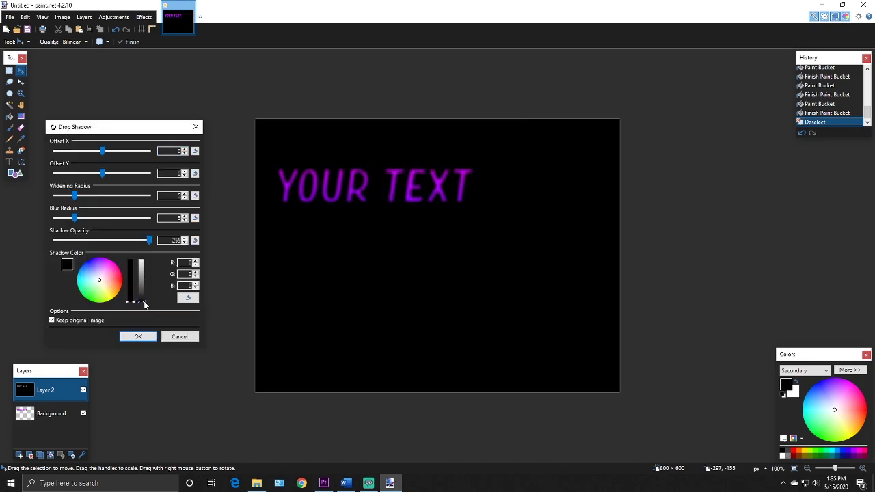
left_click_drag(144, 302, 147, 256)
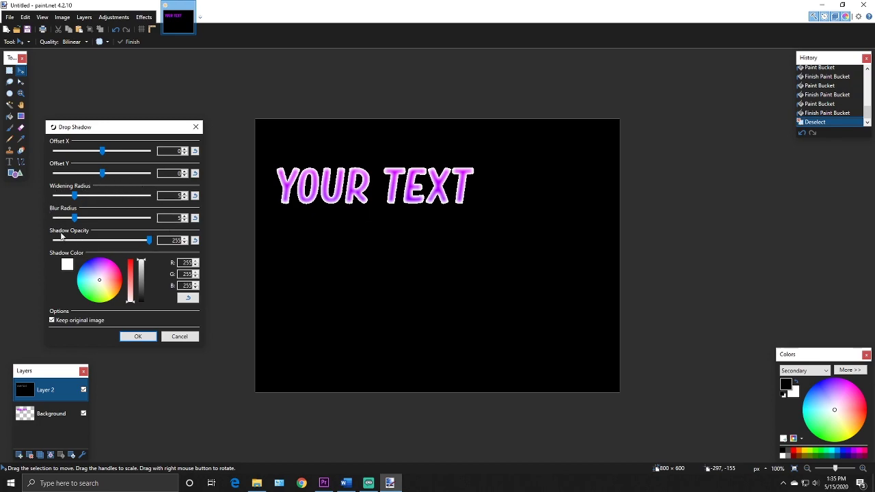
left_click_drag(149, 245, 124, 247)
left_click_drag(72, 218, 69, 200)
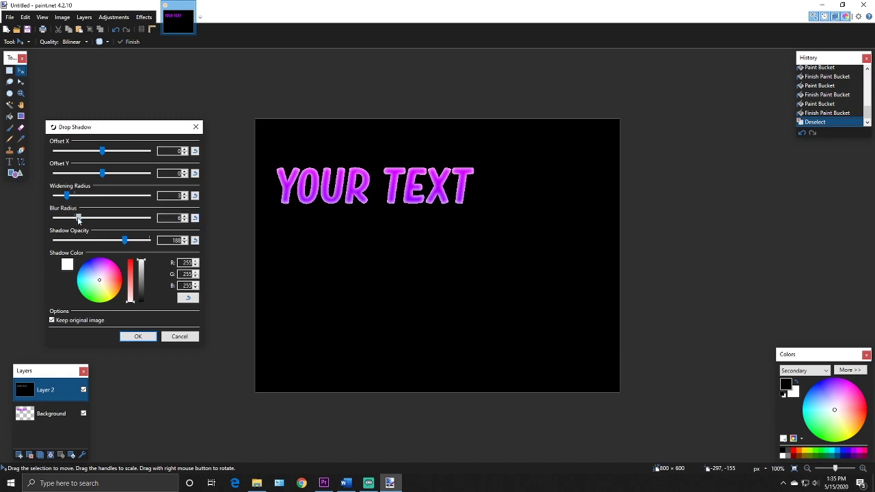
left_click(130, 241)
left_click(139, 336)
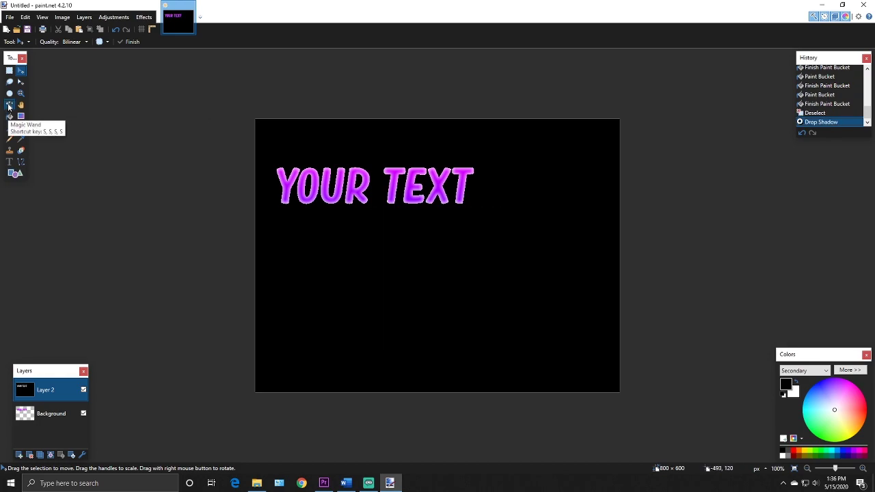
Erase the black area around the lettering using the Magic Wand, and merge Layer 2 down into the Background layer.
left_click(10, 105)
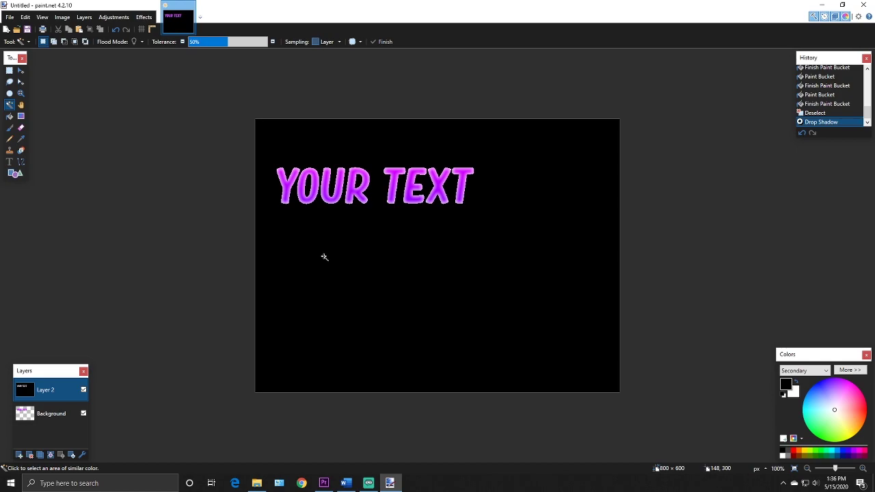
left_click(508, 282)
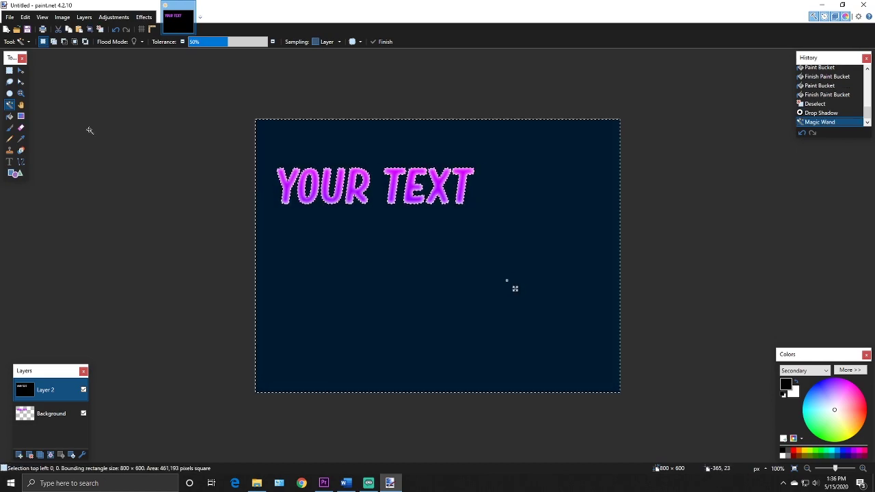
key("Delete")
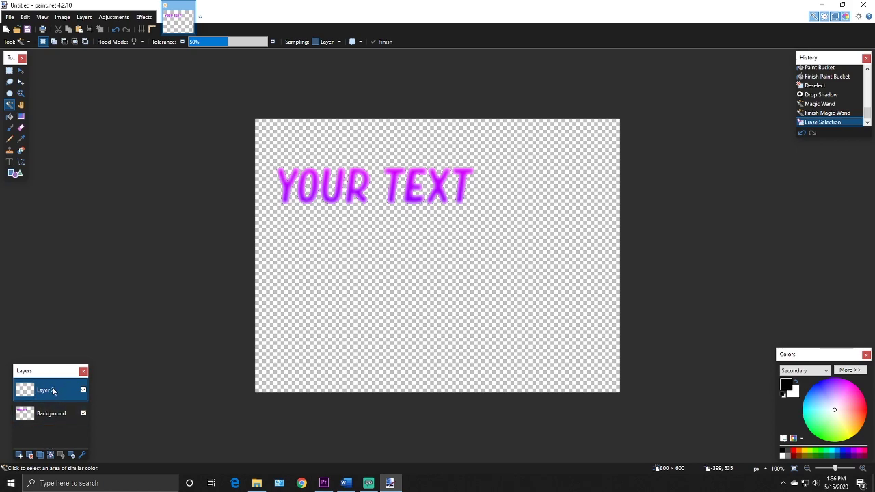
left_click(50, 456)
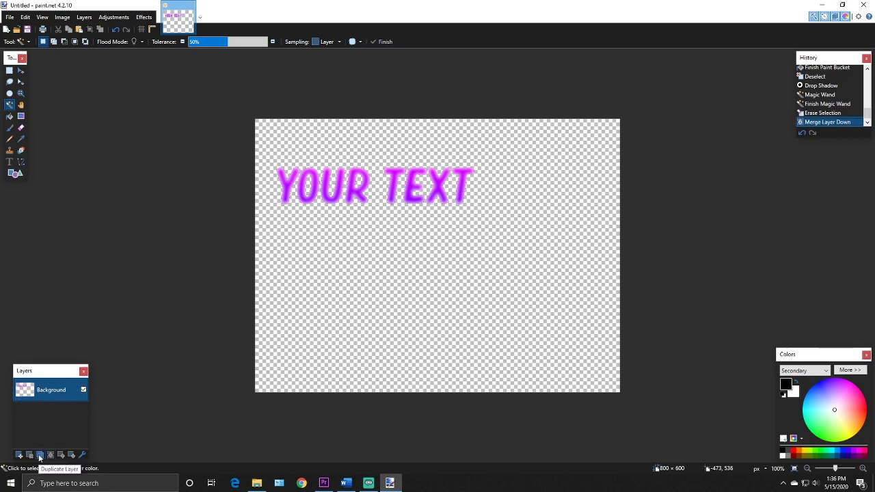
Duplicate the text layer and offset the entire lower copy by about 6 px to the left and 5 px down.
left_click(41, 456)
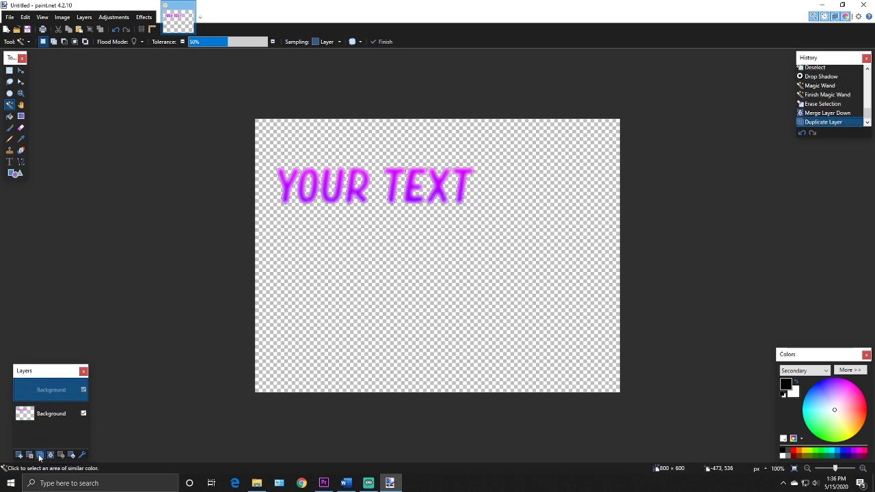
left_click(56, 419)
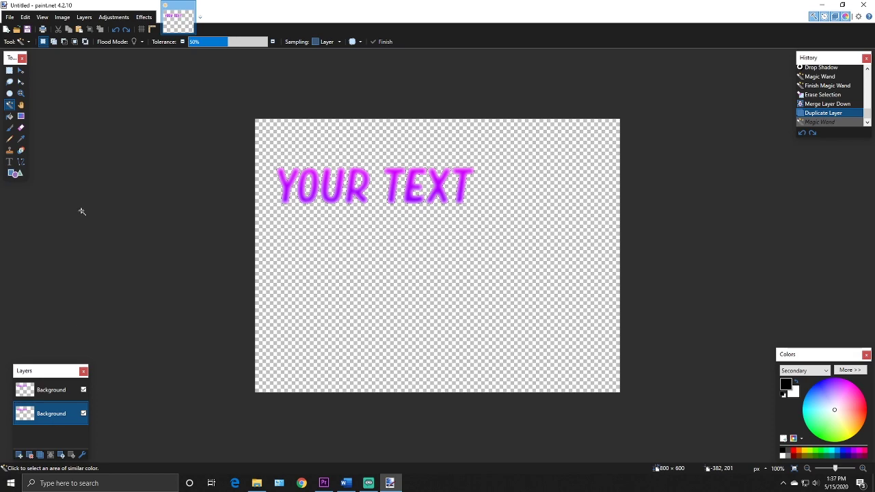
left_click(19, 71)
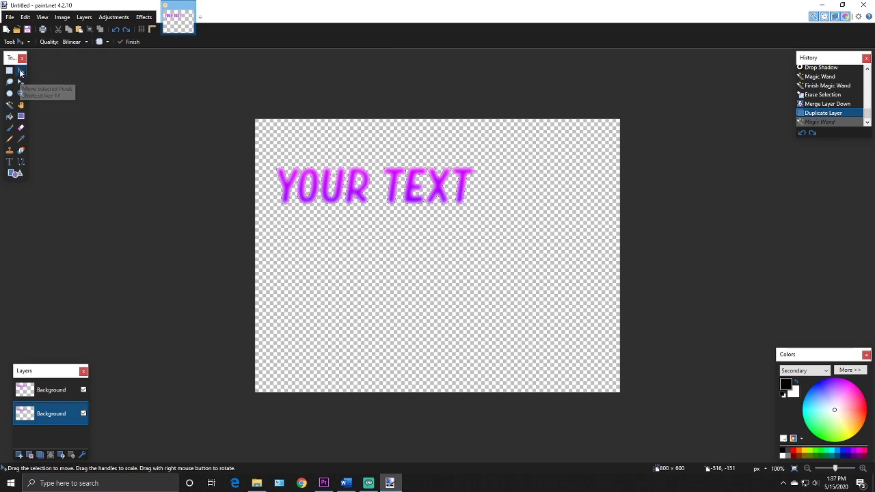
key("ctrl+a")
left_click_drag(385, 262, 382, 265)
Darken the offset lower text copy with Hue / Saturation by setting the lightness to -81.
left_click(121, 20)
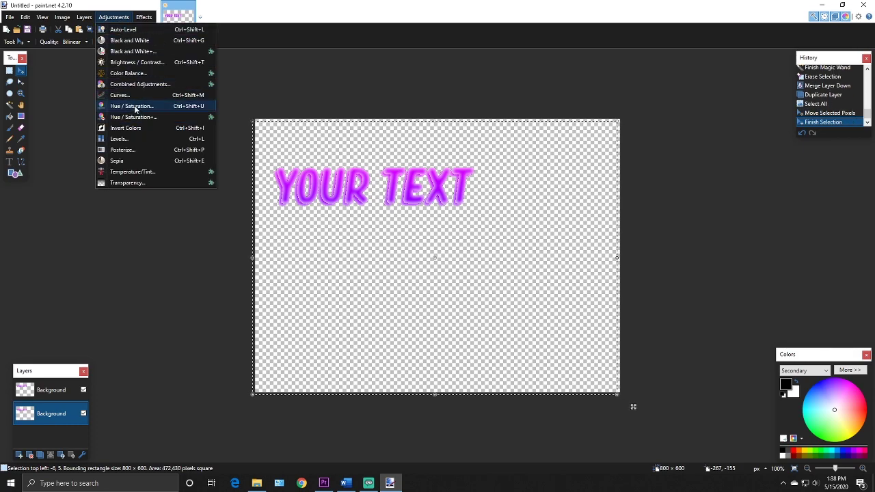
left_click(135, 106)
left_click_drag(414, 258, 384, 263)
left_click_drag(409, 192, 445, 243)
left_click_drag(418, 311, 412, 316)
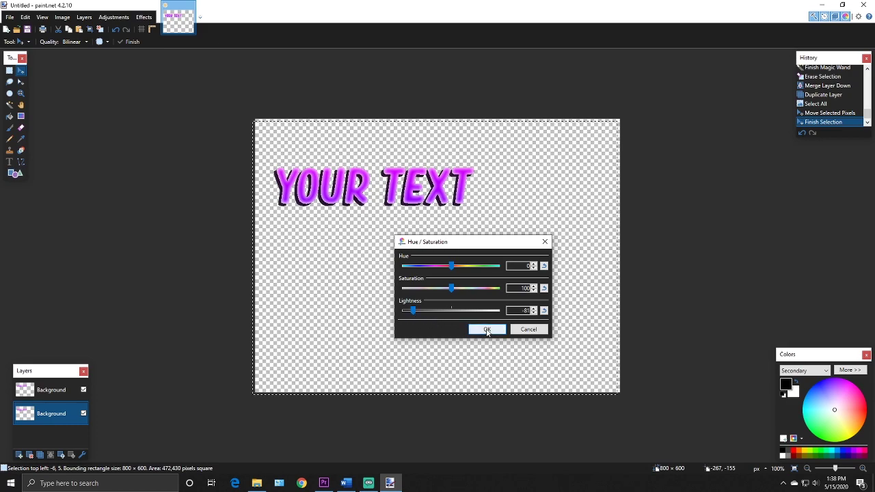
left_click(486, 330)
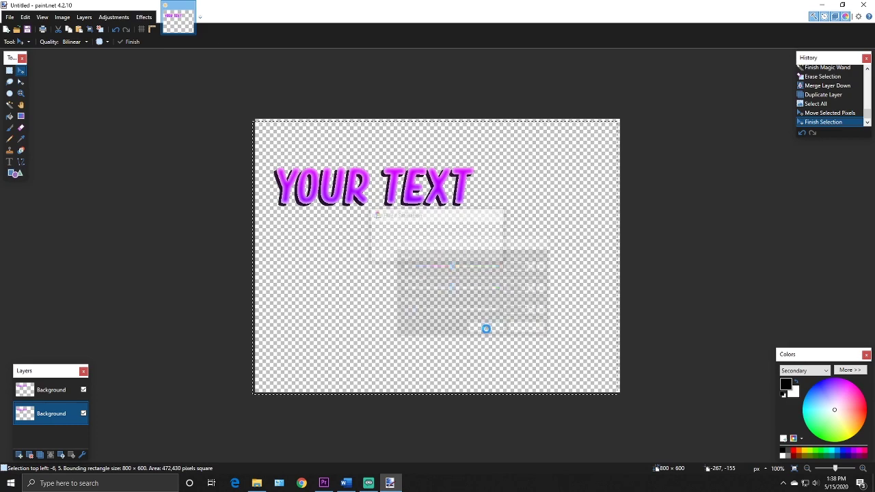
Merge the upper text layer down into the darkened lower copy.
left_click(54, 392)
left_click(50, 455)
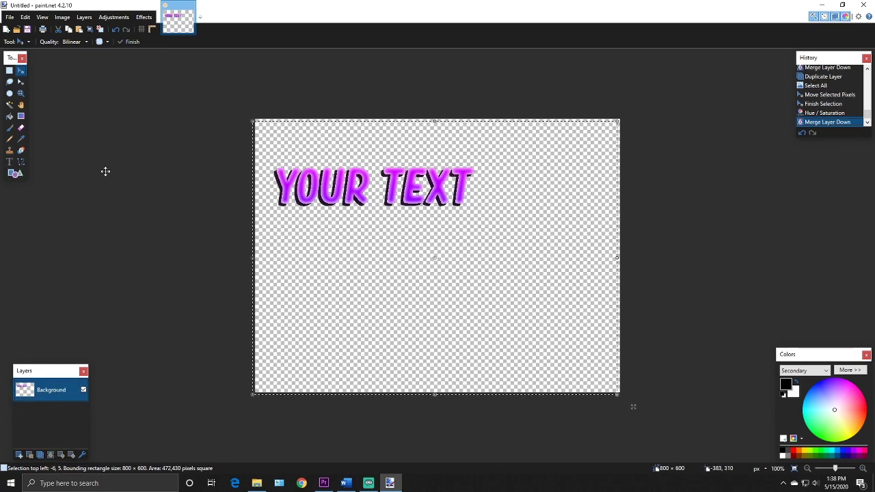
Apply a black Drop Shadow with widening radius 5, blur radius 11 and shadow opacity 225, and save the image as PNG with auto-detected bit depth.
left_click(143, 17)
mouse_move(152, 98)
left_click(260, 109)
left_click_drag(617, 255, 623, 298)
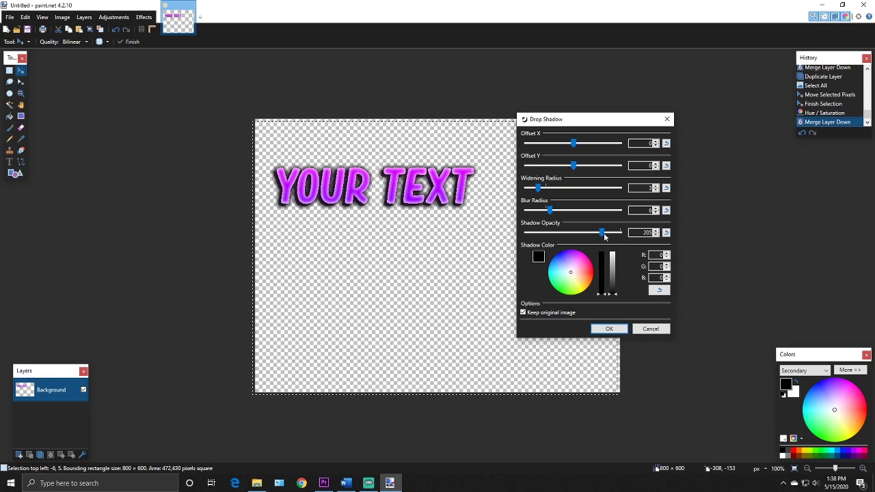
left_click_drag(604, 233, 599, 235)
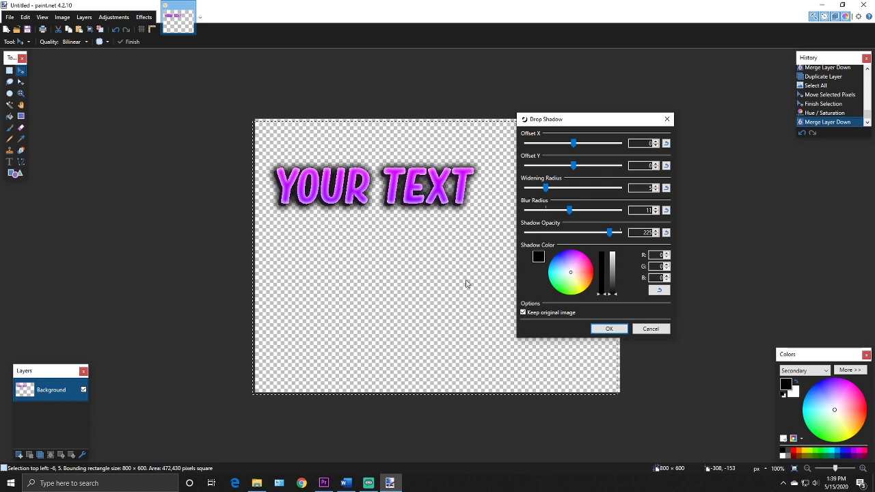
left_click(611, 330)
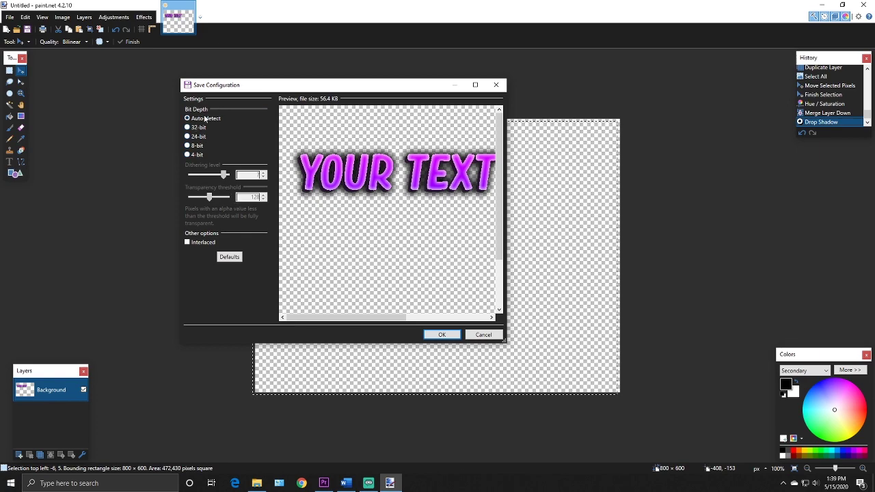
left_click(443, 334)
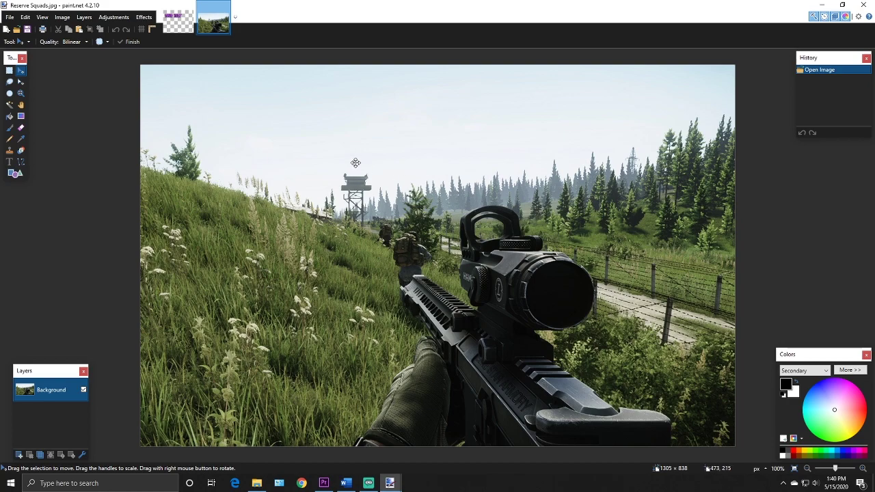
Resize the Reserve Squads.jpg image to 1280 × 720 pixels without maintaining the aspect ratio.
left_click(61, 20)
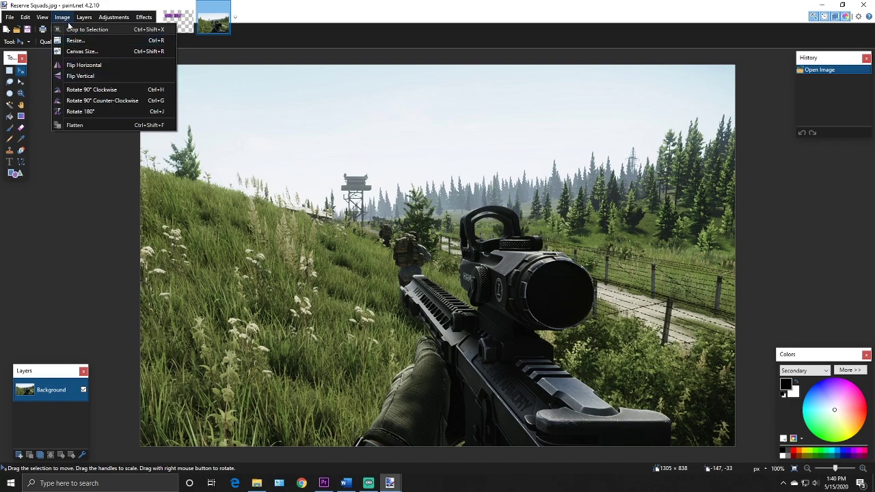
left_click(75, 41)
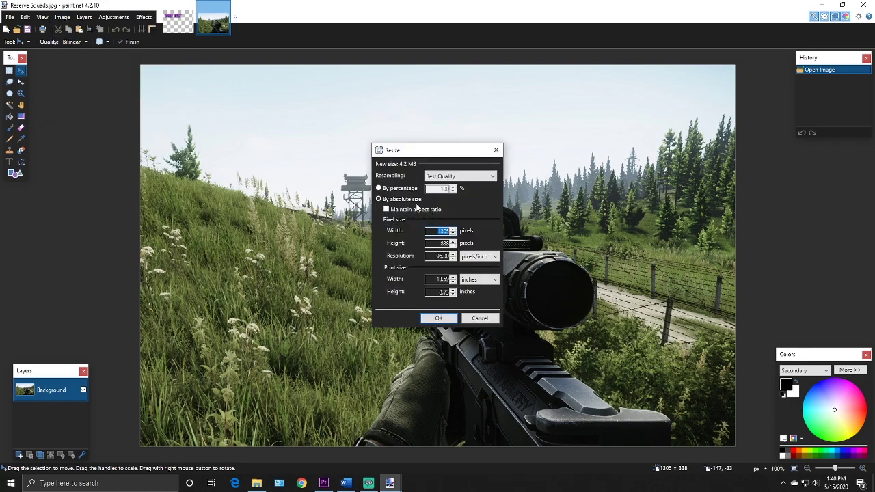
type("1280")
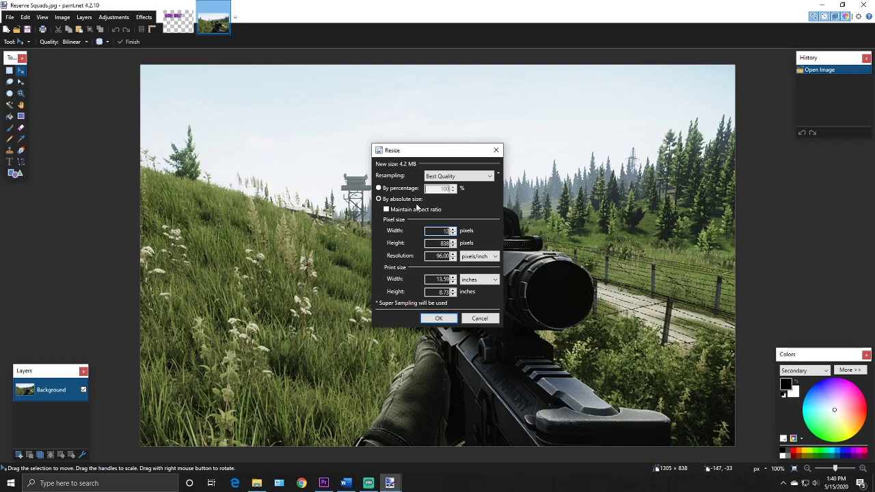
key("Tab")
type("720")
key("Return")
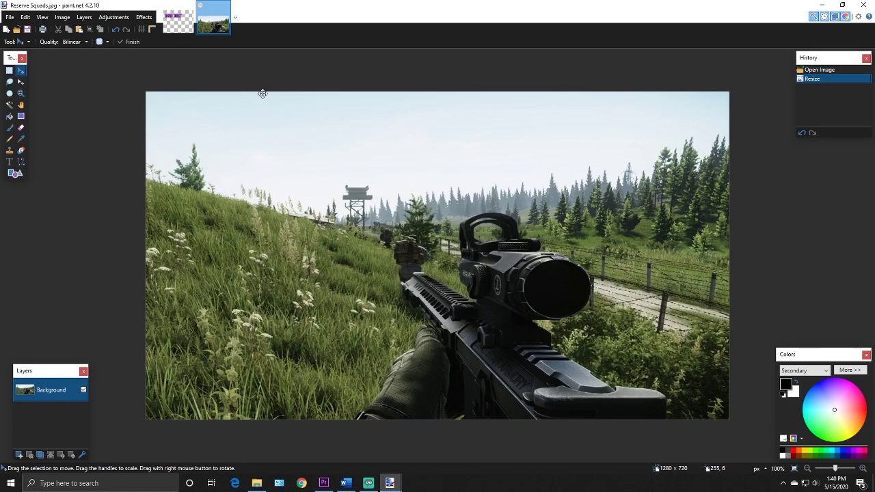
Import the saved NEW TEXT PNG as a new layer above the Reserve Squads background.
left_click(85, 18)
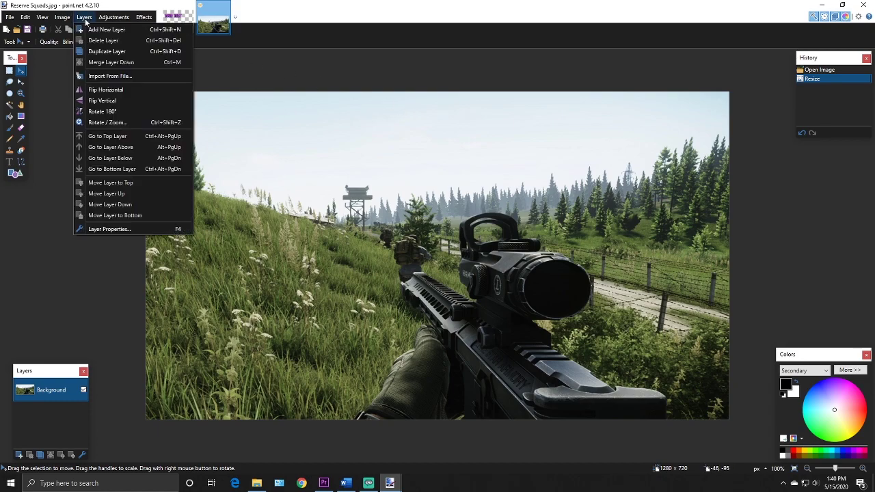
left_click(108, 77)
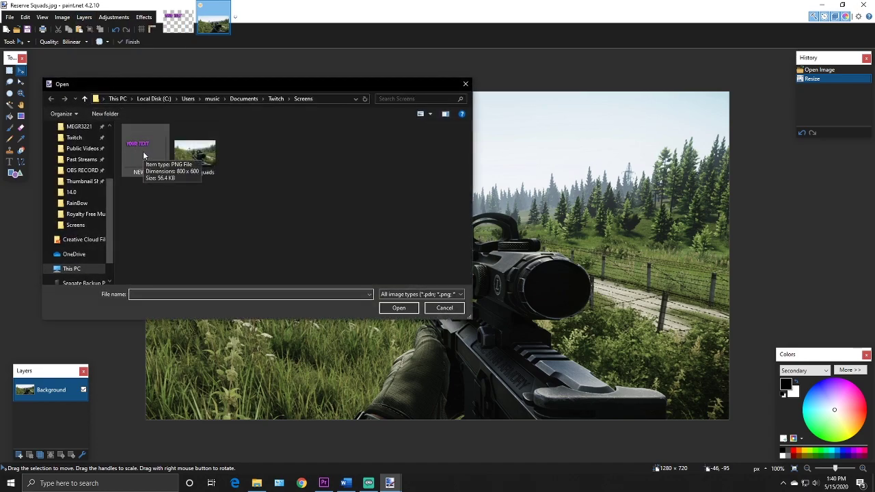
double_click(145, 153)
Tilt the imported text about 7.58° counterclockwise and position it over the upper edge of the grassy hillside.
left_click_drag(214, 153, 324, 159)
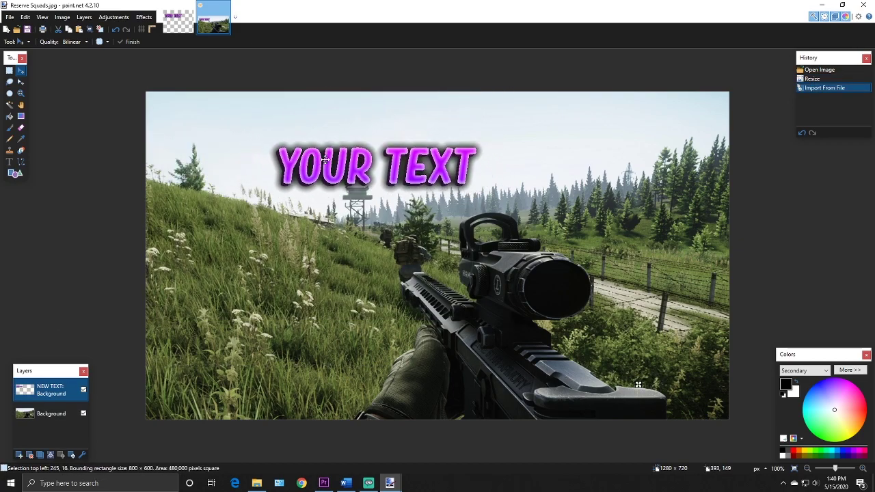
left_click_drag(639, 385, 655, 356)
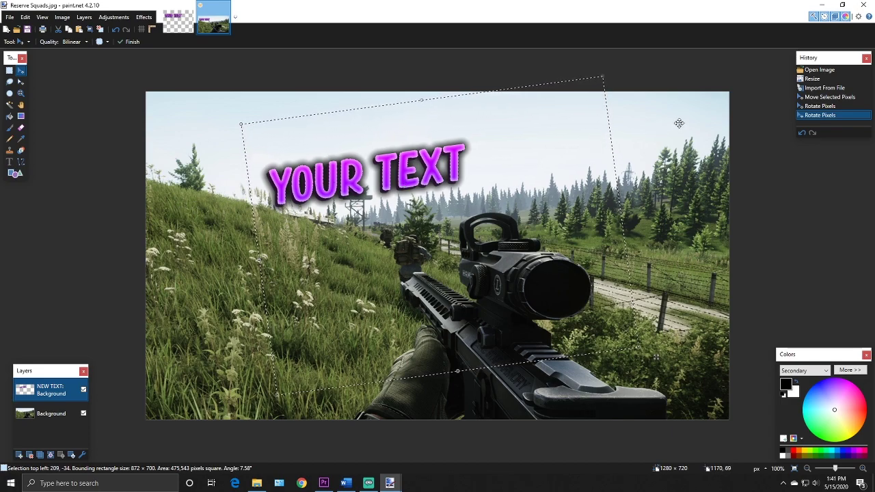
left_click_drag(525, 140, 471, 164)
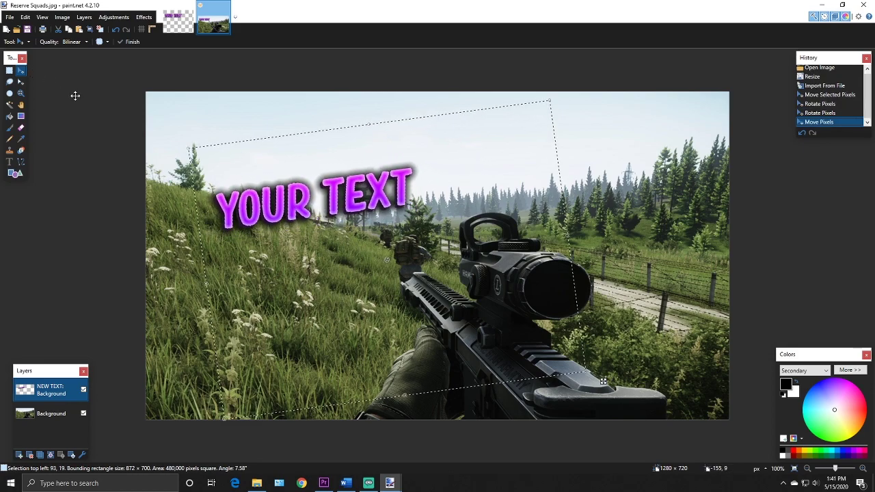
Deselect the positioned text and merge its layer down into the Background layer.
key("ctrl+d")
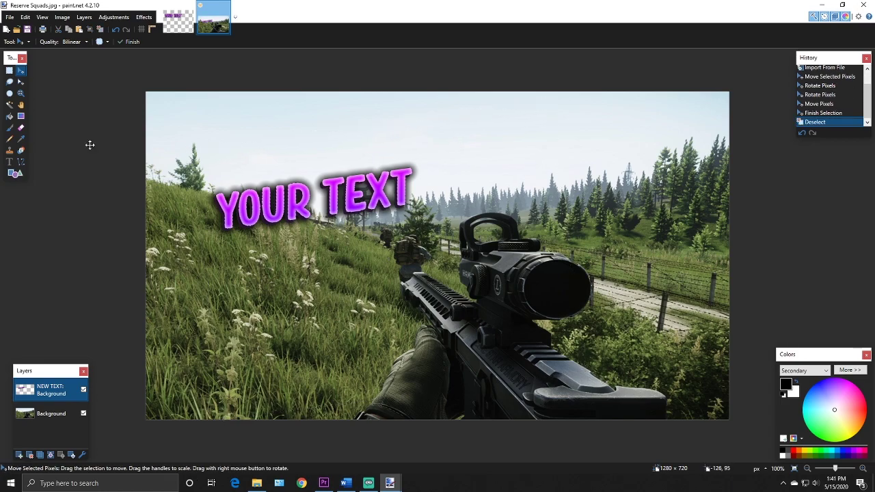
left_click(51, 455)
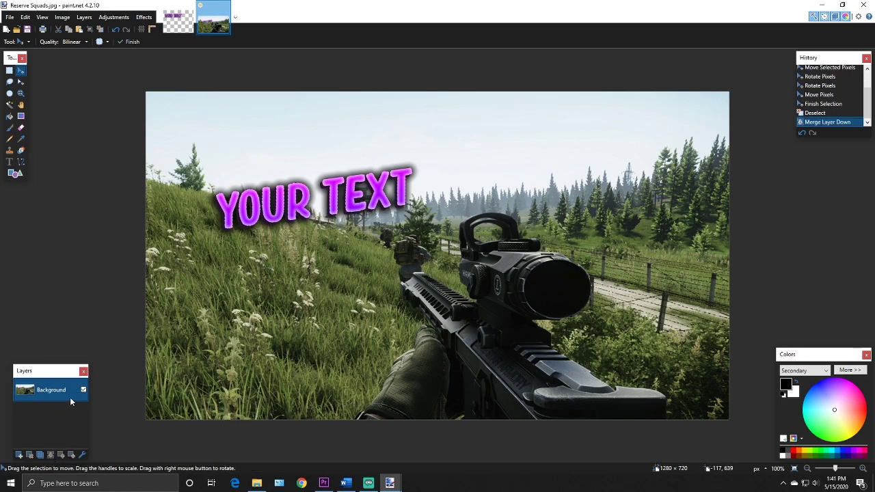